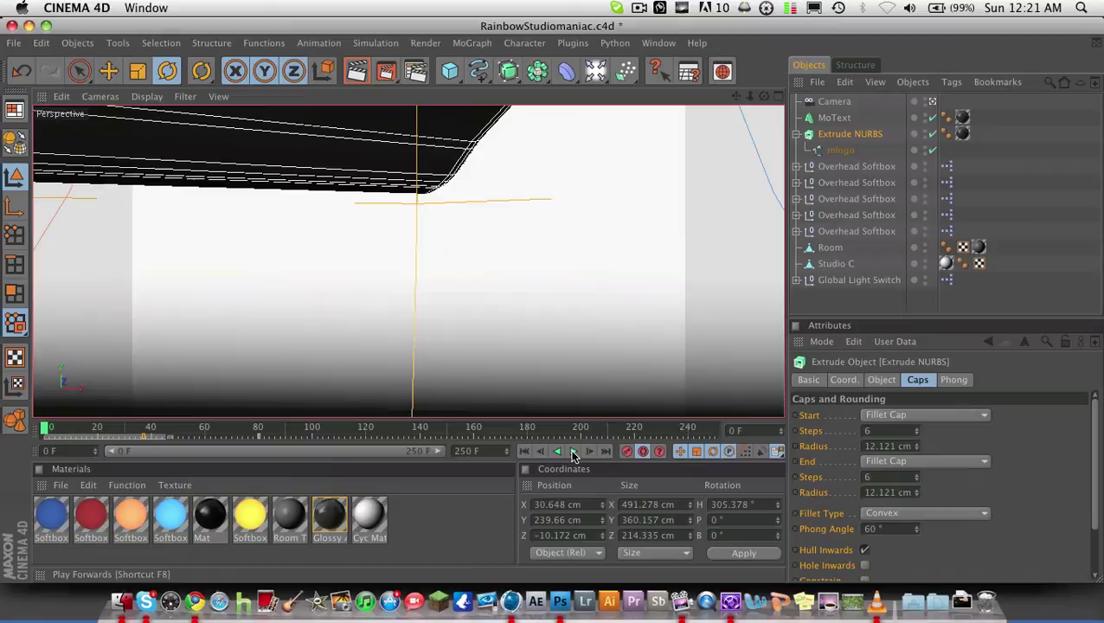
Step: Preview the logo's rotate-in animation from frame 0, then again from about frame 47
click(573, 454)
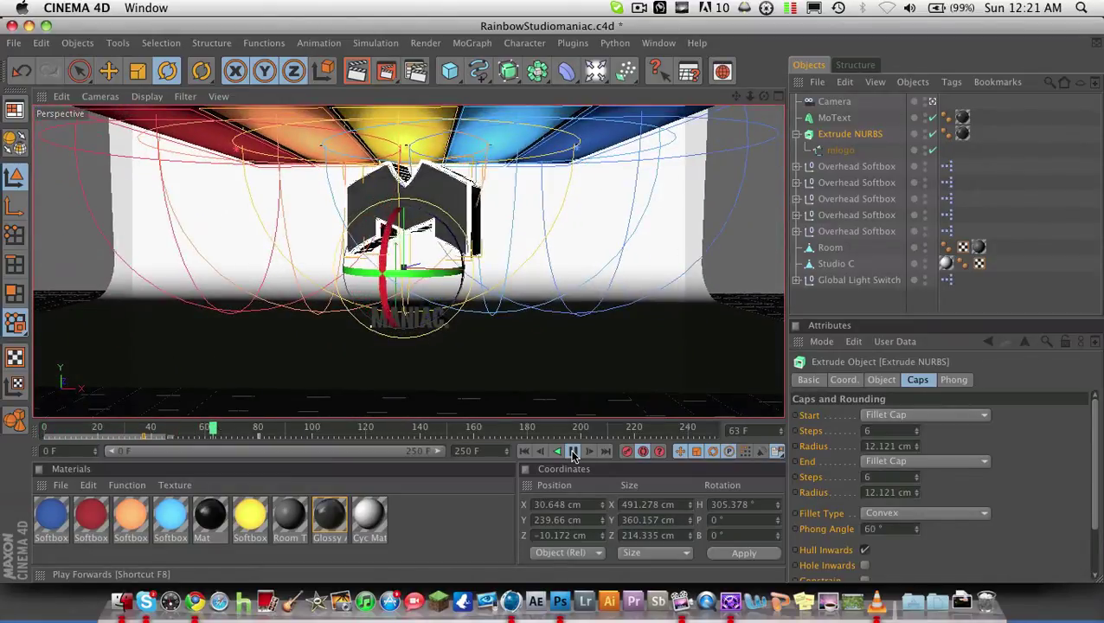
click(573, 452)
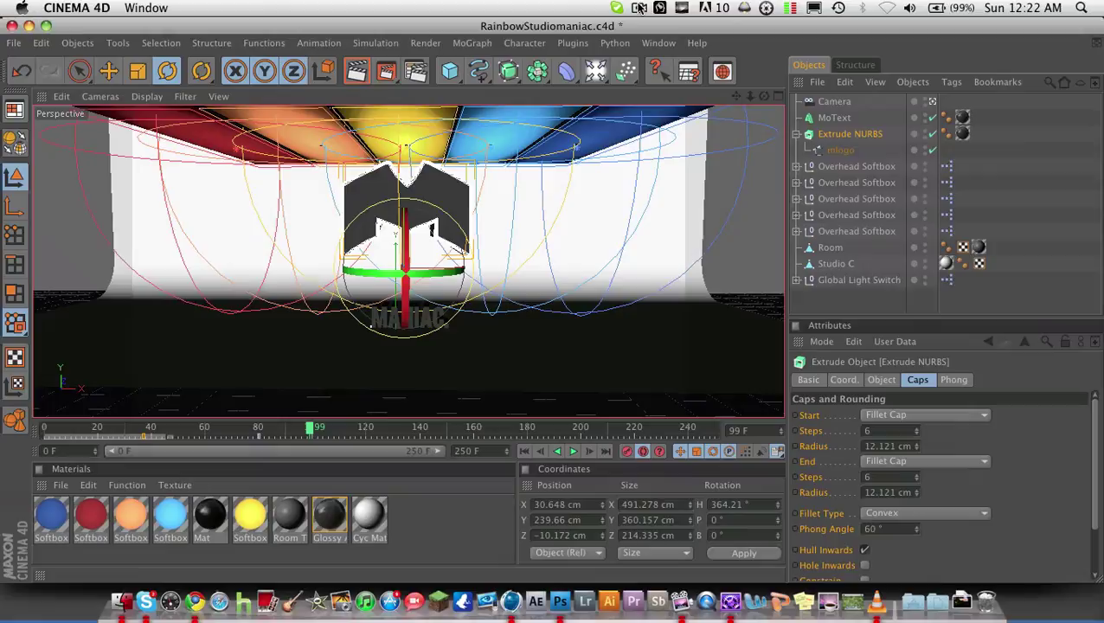
click(45, 428)
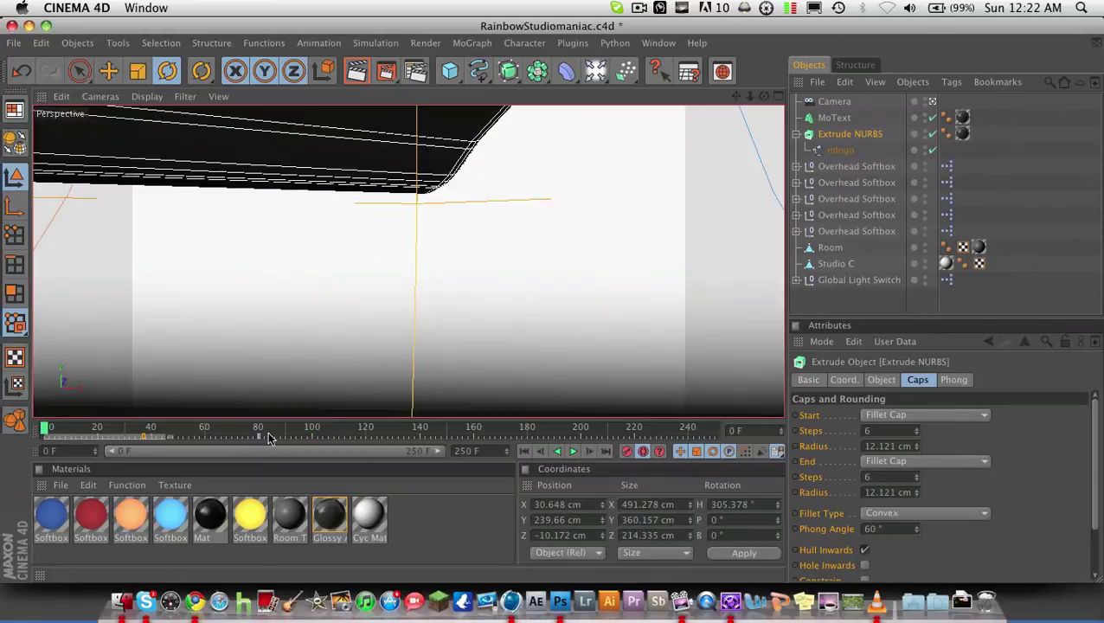
click(572, 450)
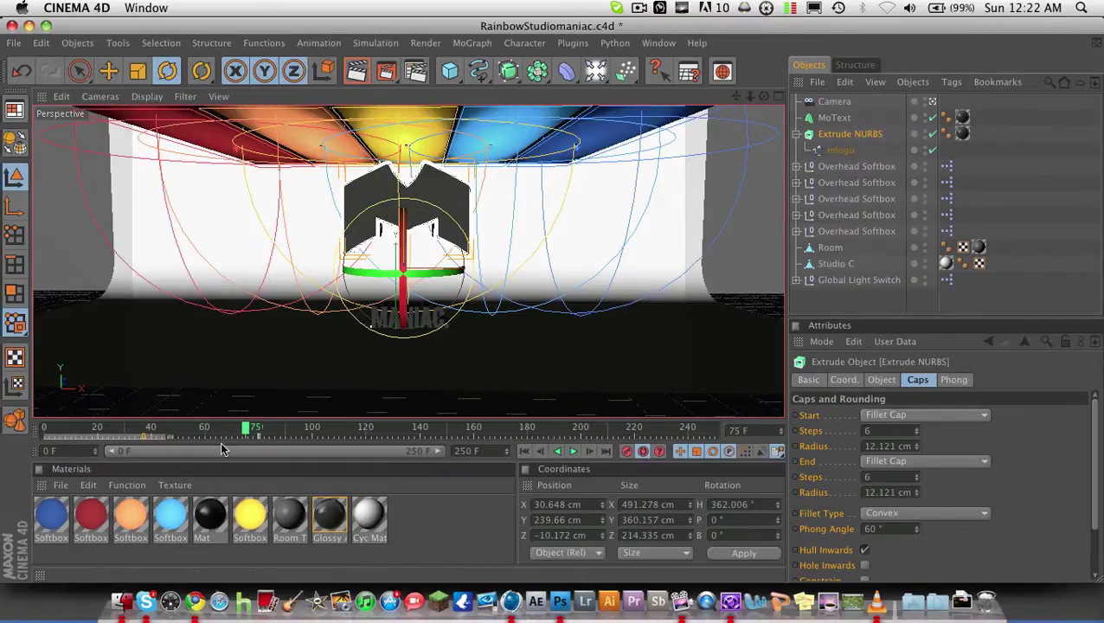
click(170, 433)
click(573, 452)
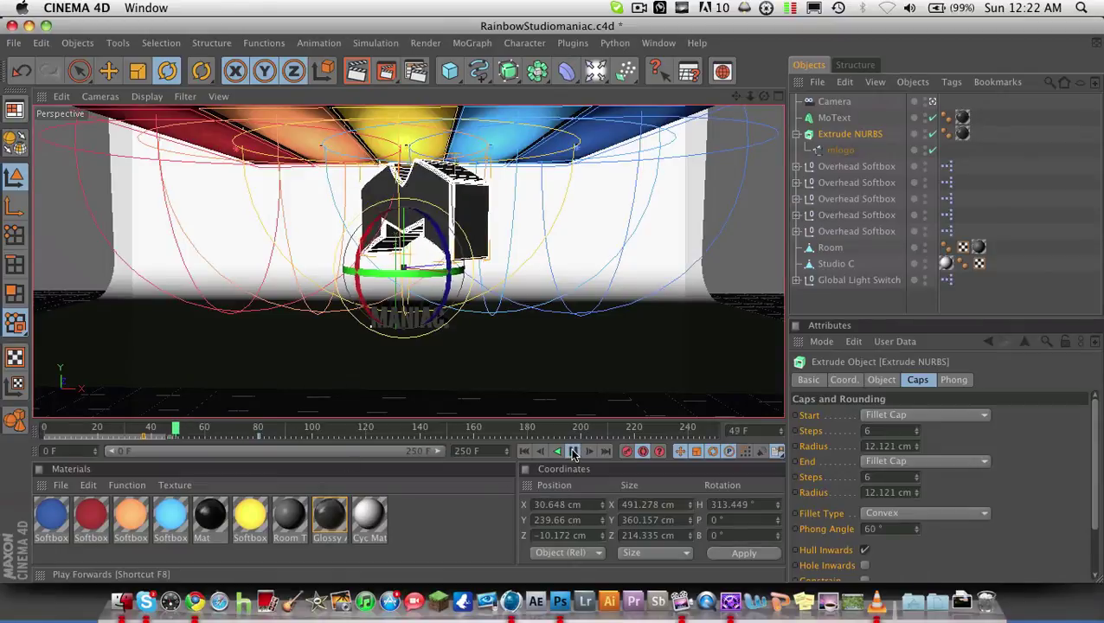
click(573, 452)
click(638, 8)
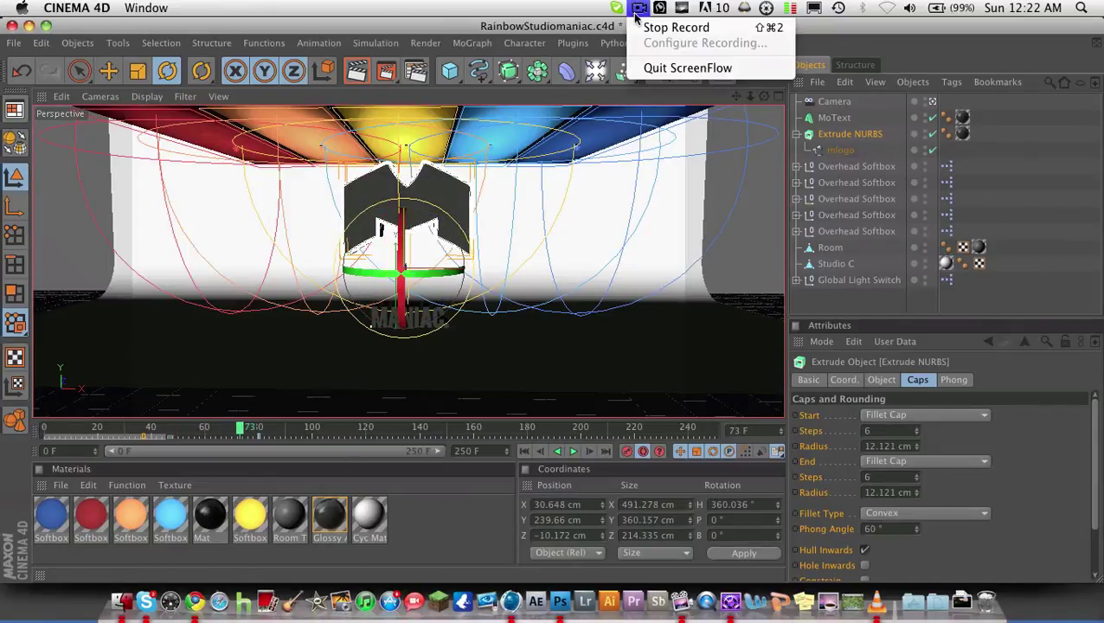
Step: Try sliding the logo left along X with the Move tool, then undo it
click(651, 31)
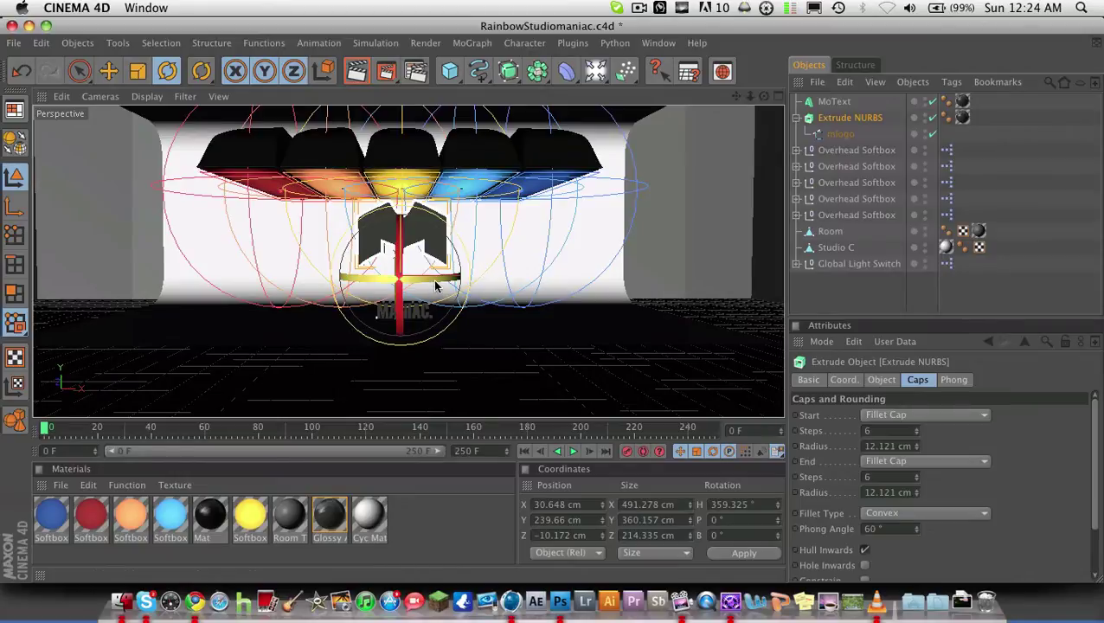
key(e)
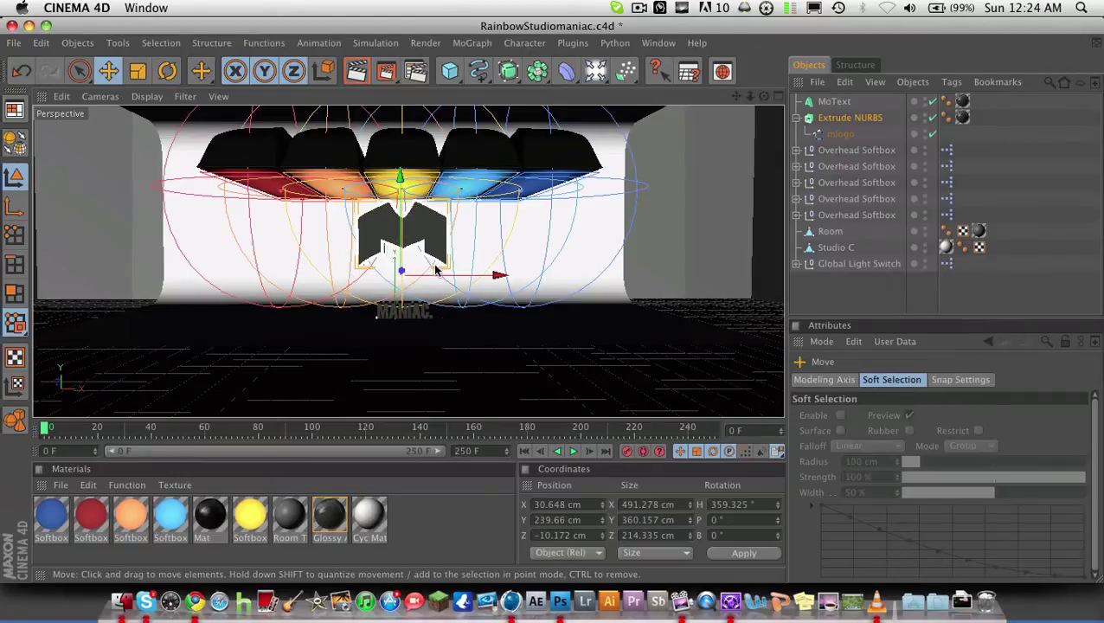
drag(493, 276, 437, 275)
key(super+z)
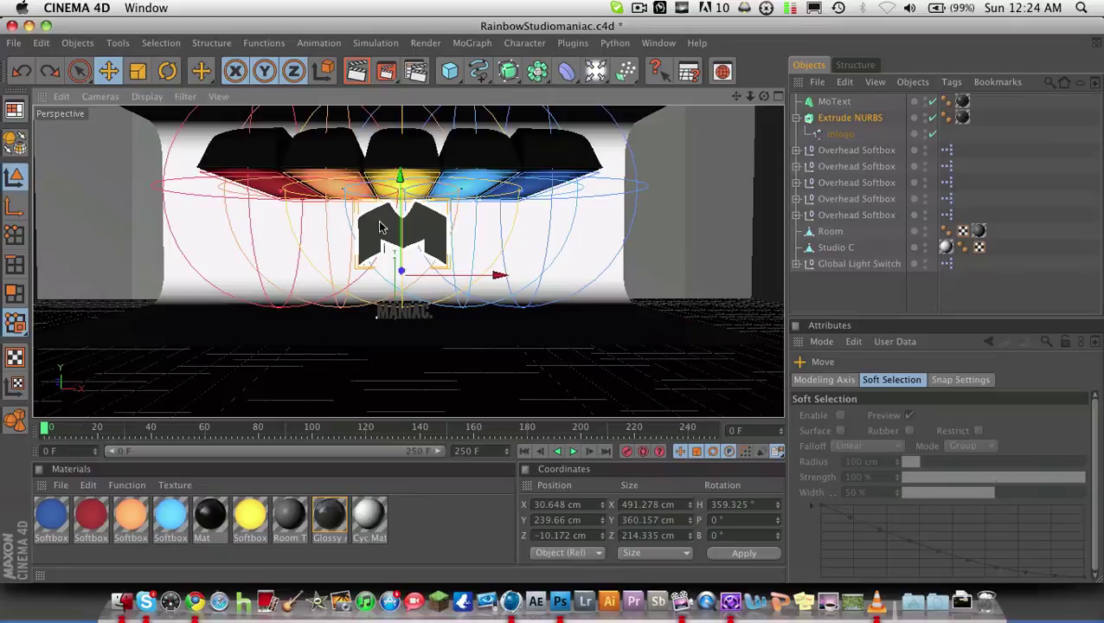
Step: With the Rotate tool active, go to frame 80 and turn on Autokey
click(167, 71)
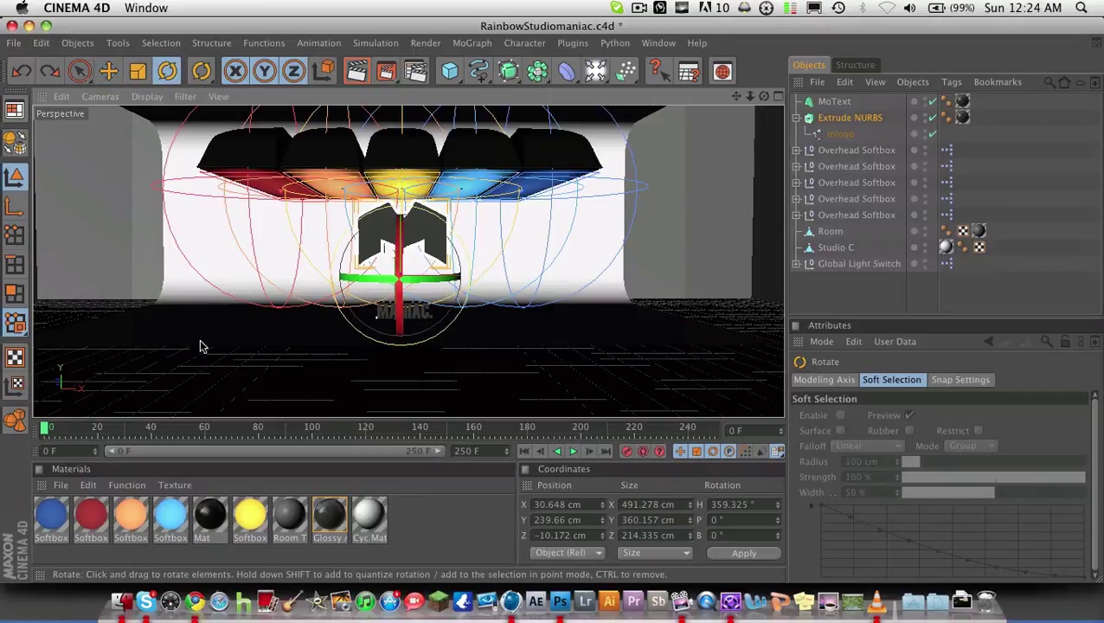
click(258, 428)
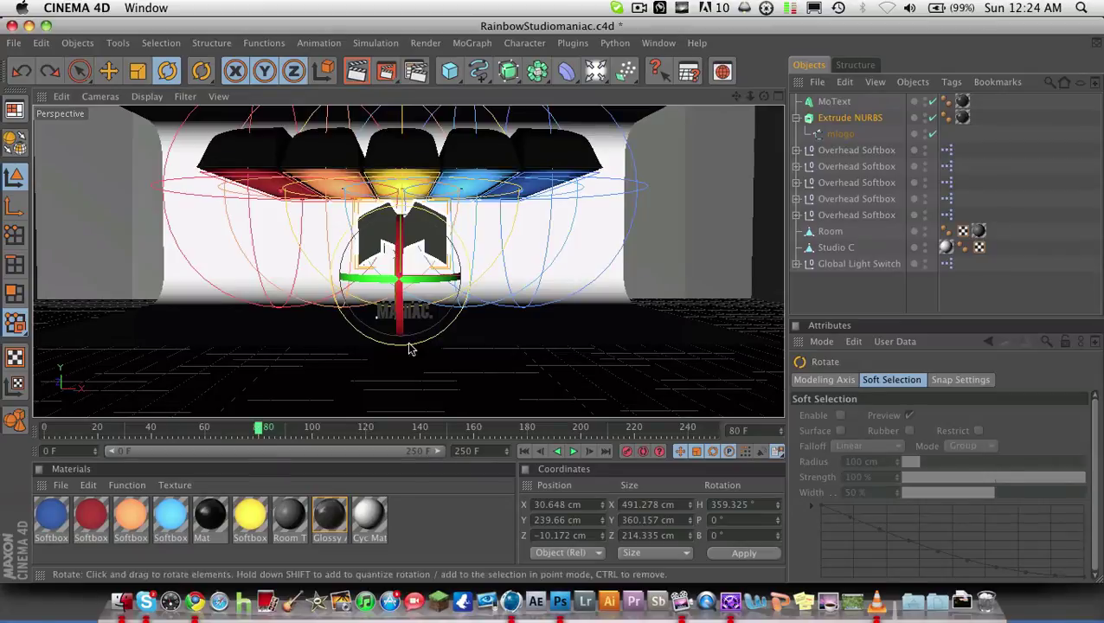
click(643, 452)
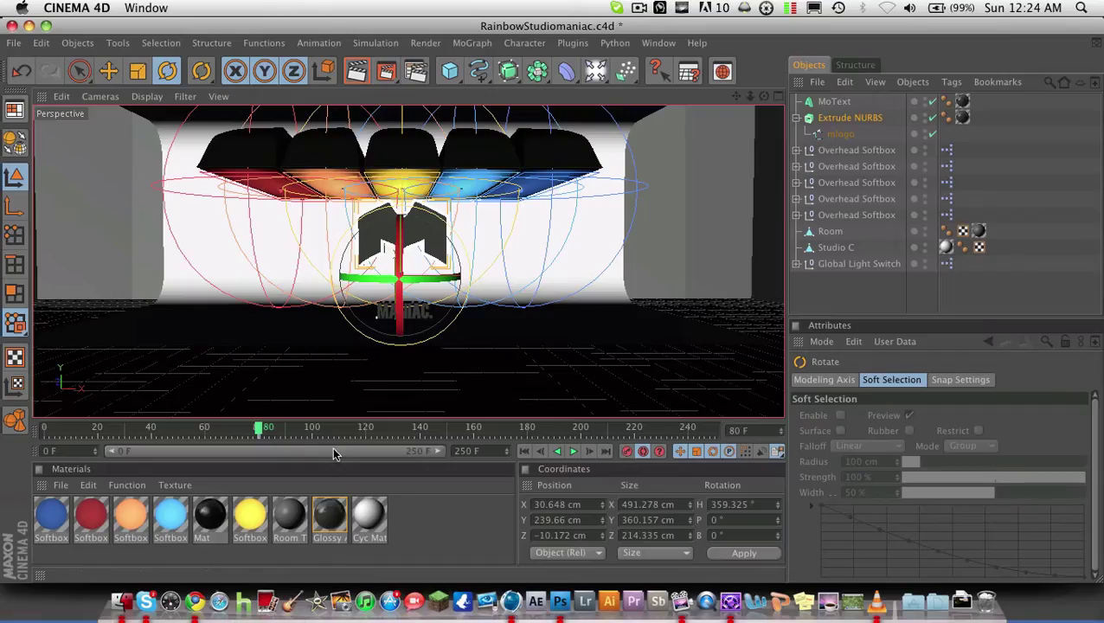
Step: At frame 40, turn the logo about 30° to a 390.634° heading
click(253, 431)
drag(252, 433, 153, 437)
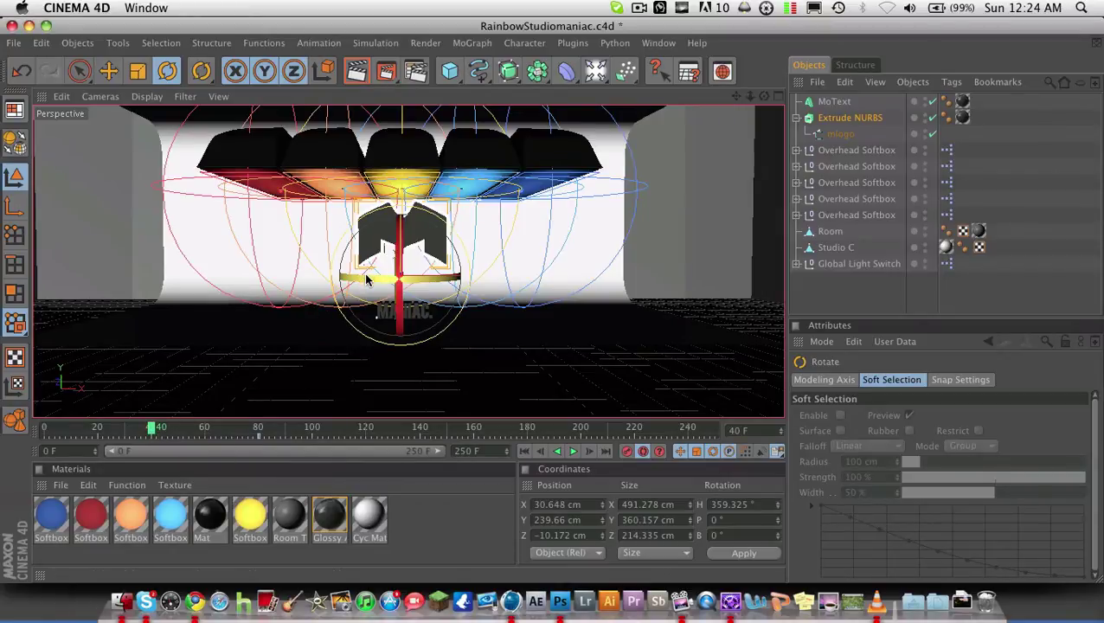
drag(364, 272, 402, 282)
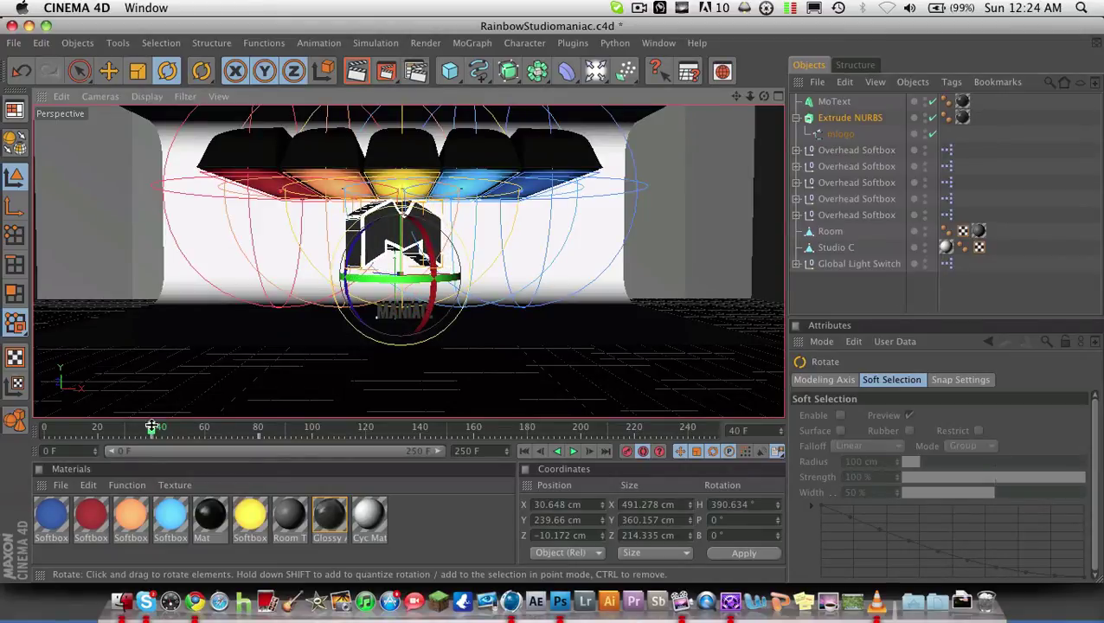
Step: Play and scrub from frame 36 to check the logo swinging back into place
drag(153, 427, 146, 430)
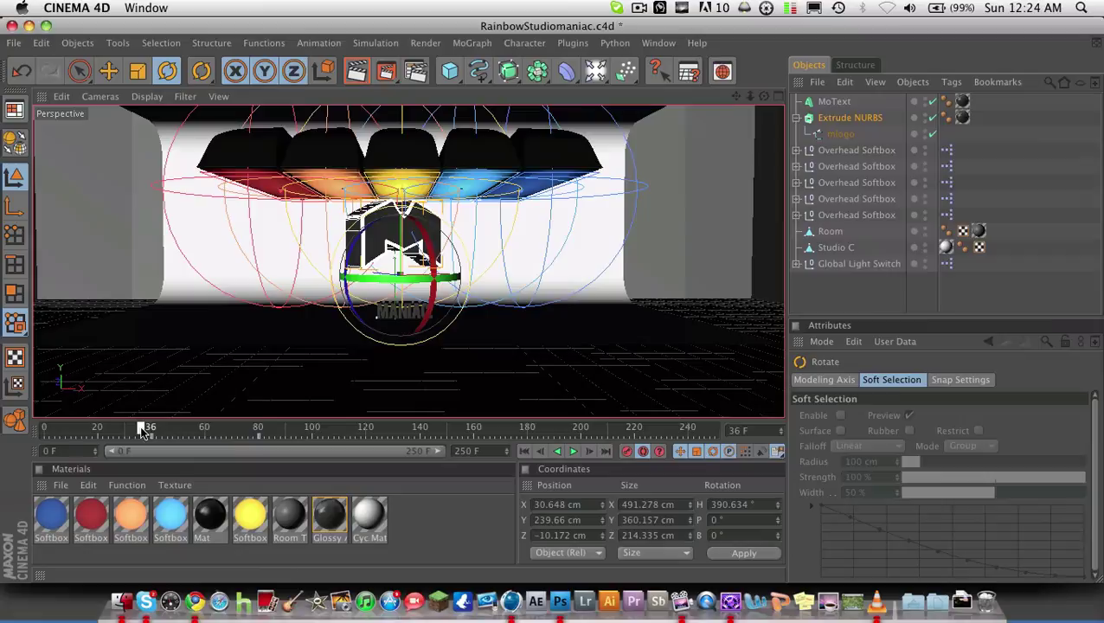
click(572, 451)
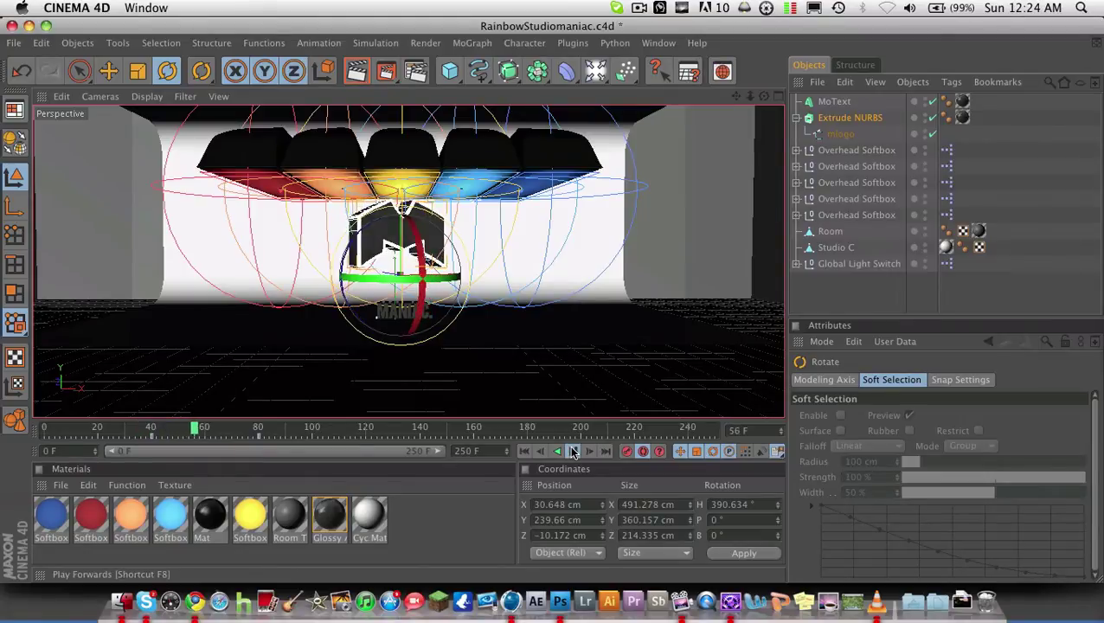
click(573, 451)
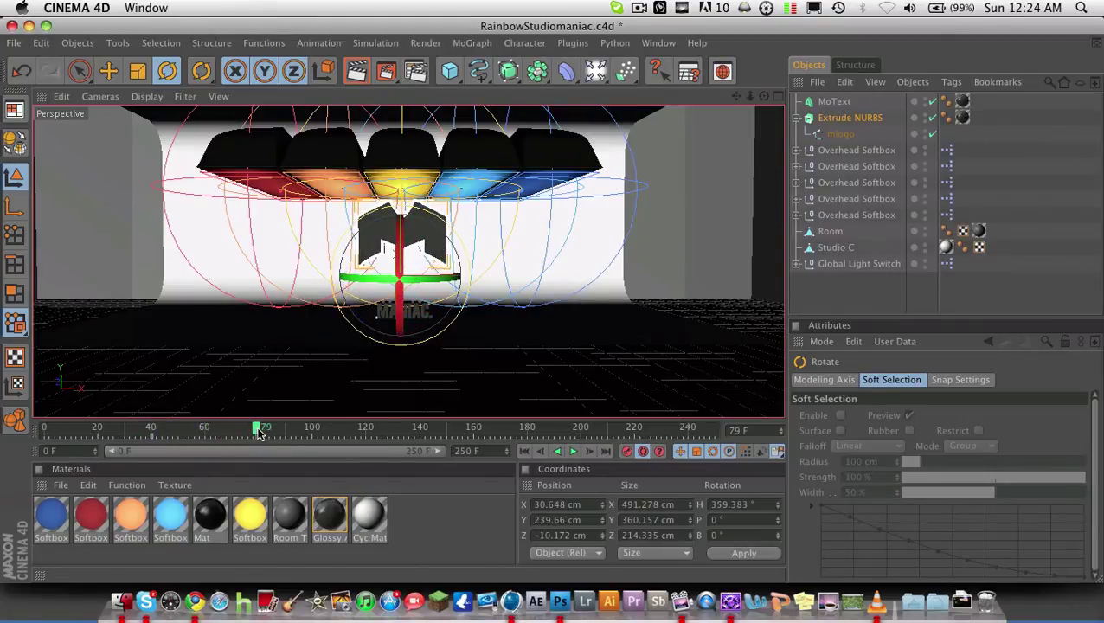
mouse_move(258, 430)
mouse_down()
mouse_move(154, 430)
mouse_move(261, 440)
mouse_up()
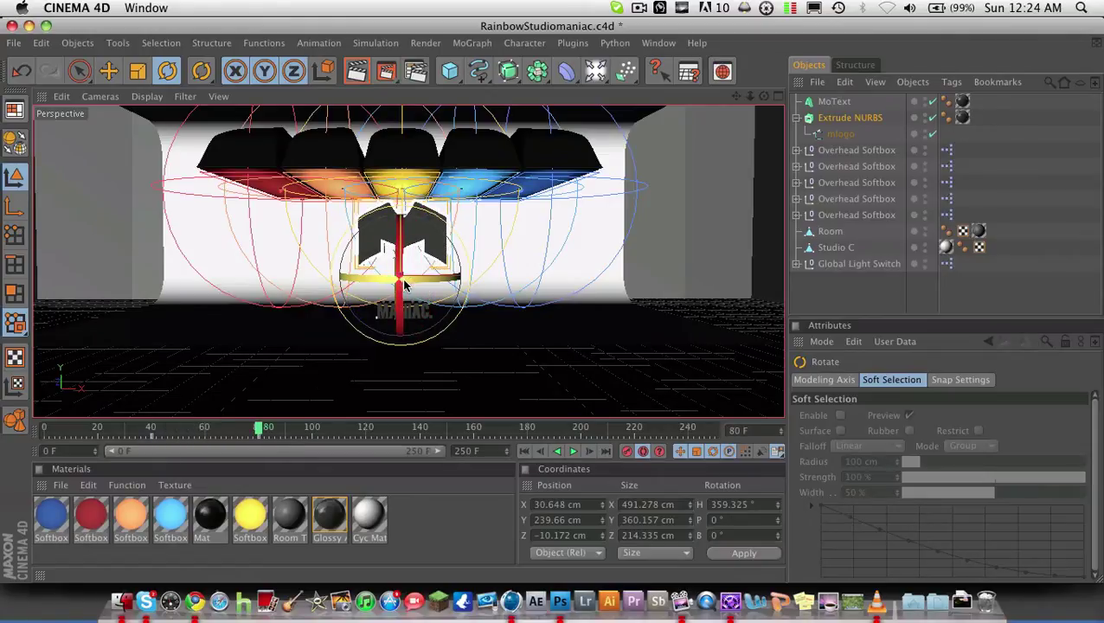
Step: Turn the logo further on its heading at frame 80 and preview it from frame 34
drag(414, 283, 380, 284)
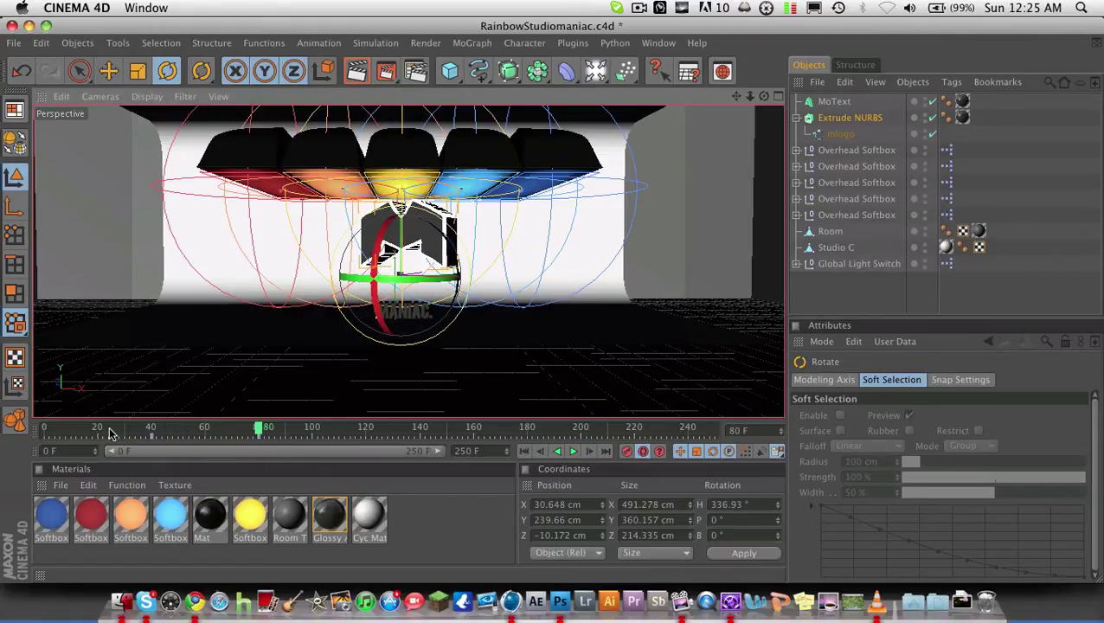
click(136, 430)
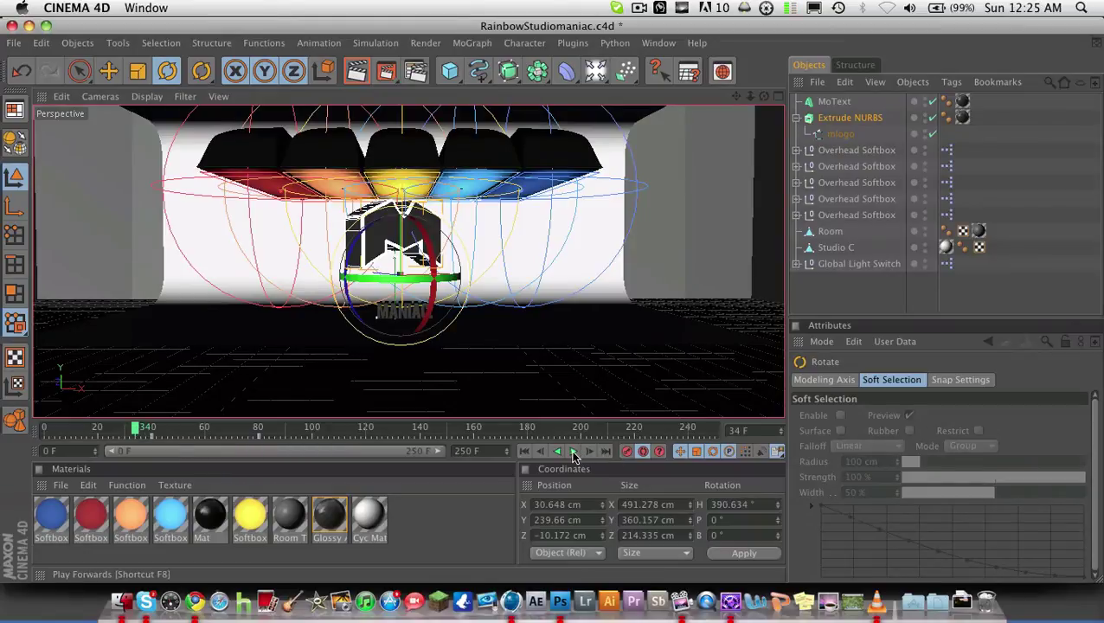
click(261, 430)
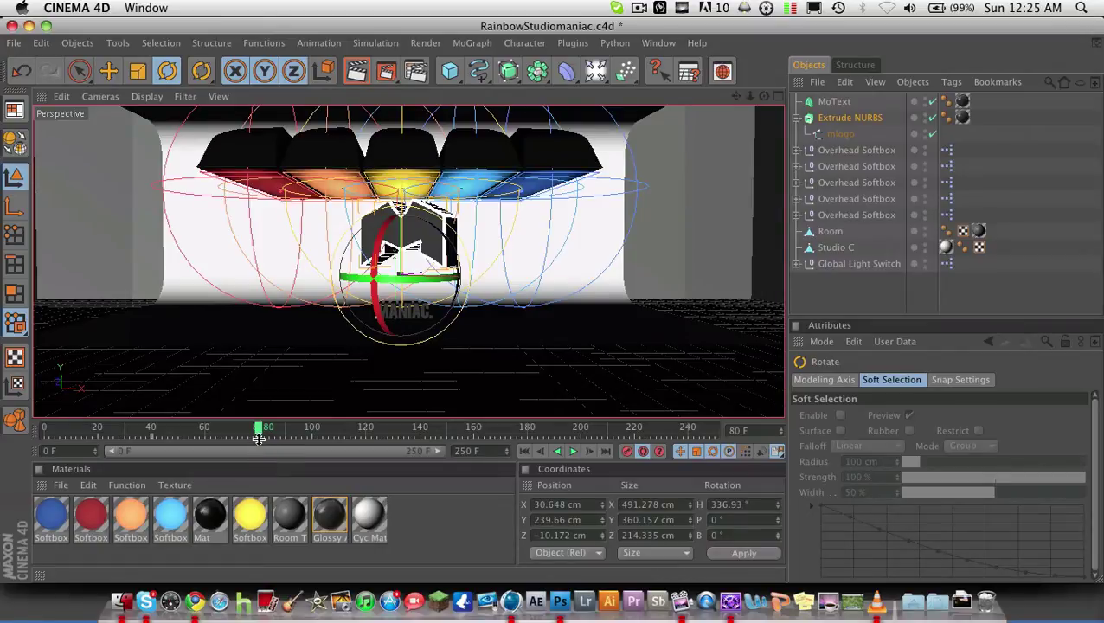
drag(355, 276, 341, 288)
click(136, 430)
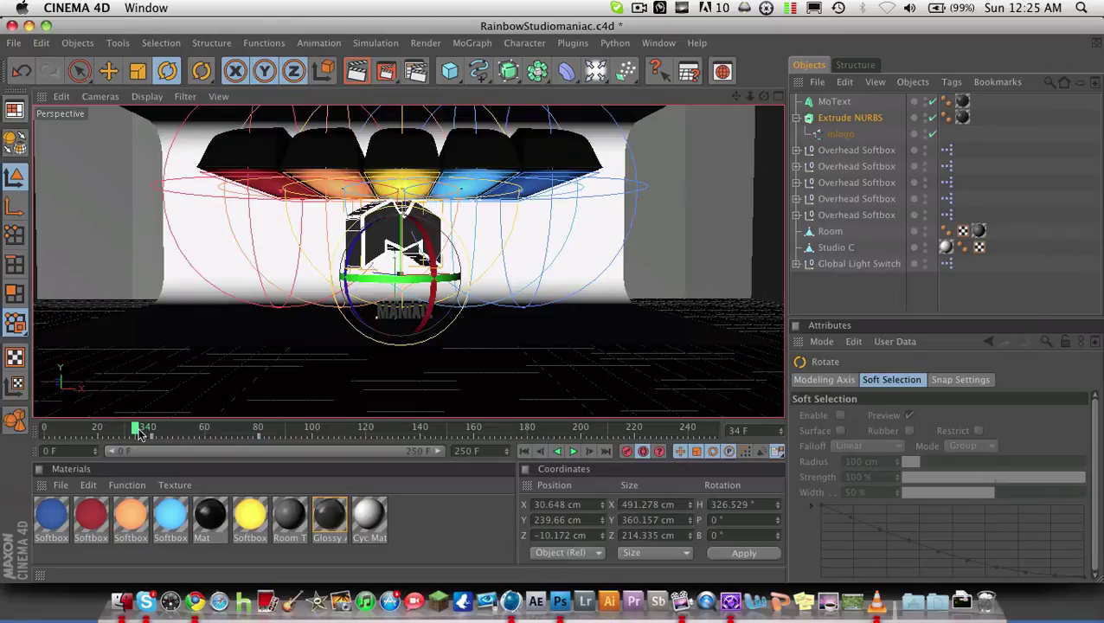
click(571, 452)
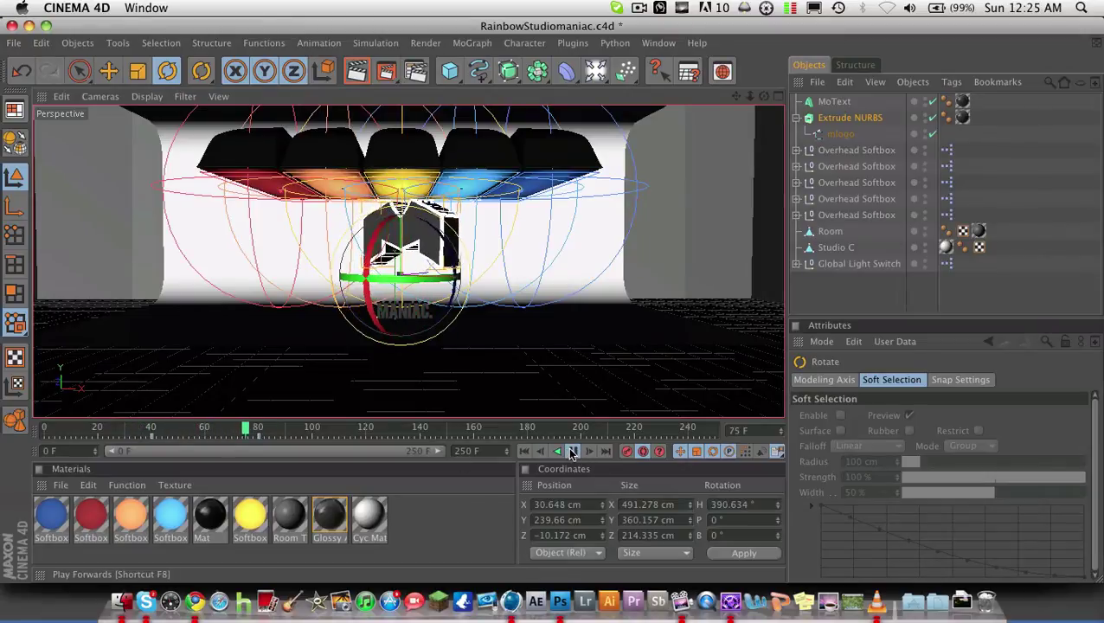
click(571, 452)
drag(293, 424, 259, 431)
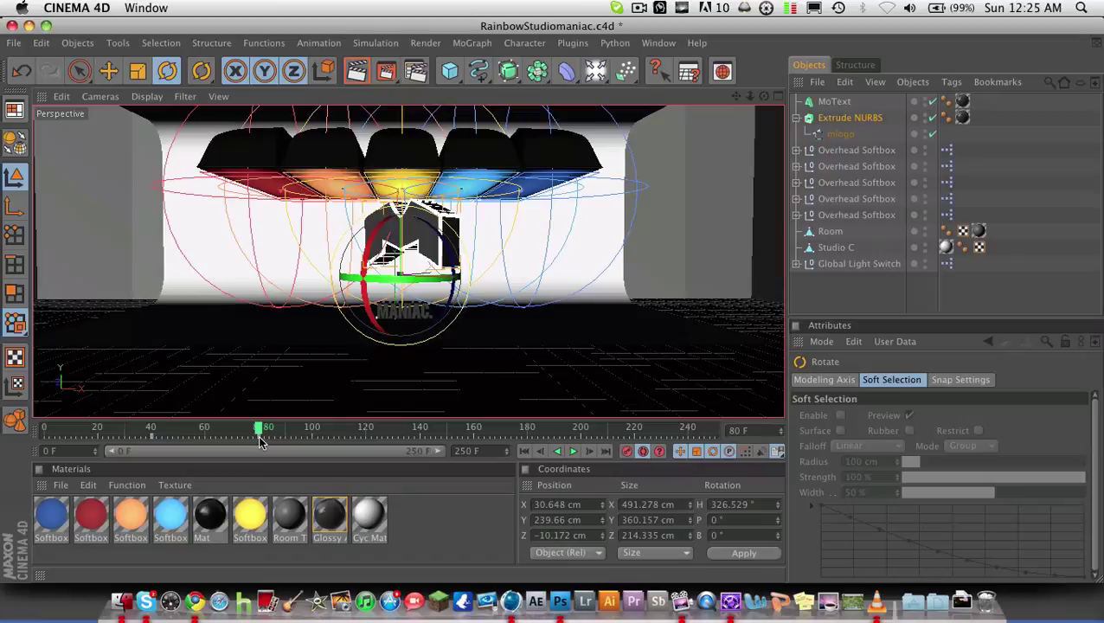
Step: Delete the frame-80 key, re-key a 284.861° heading, preview, and return to frame 0
click(259, 430)
key(Delete)
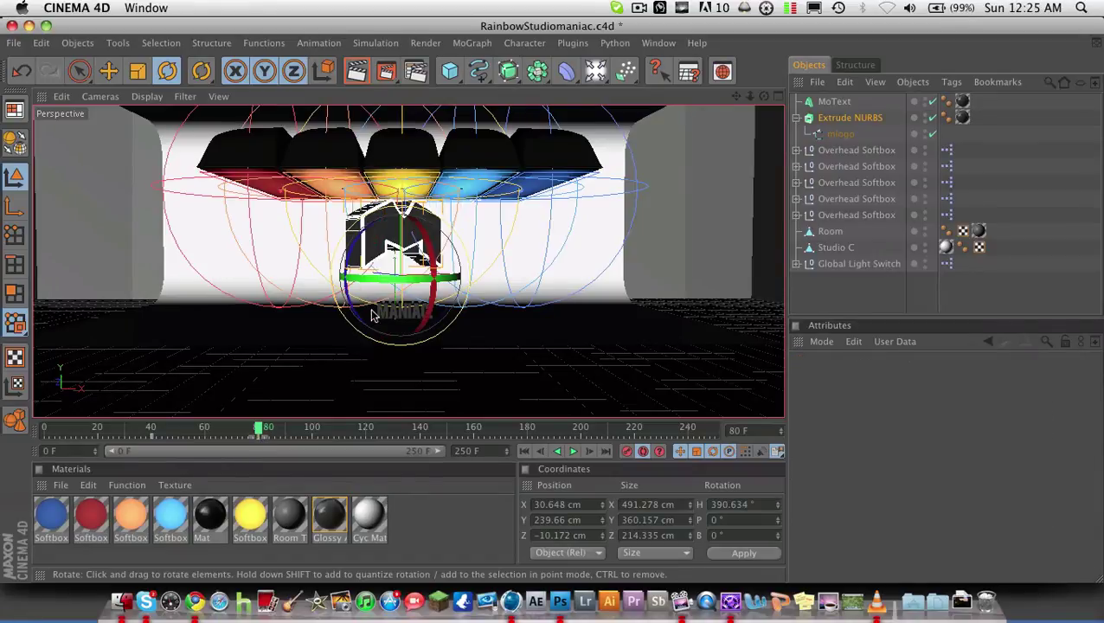
drag(391, 282, 259, 290)
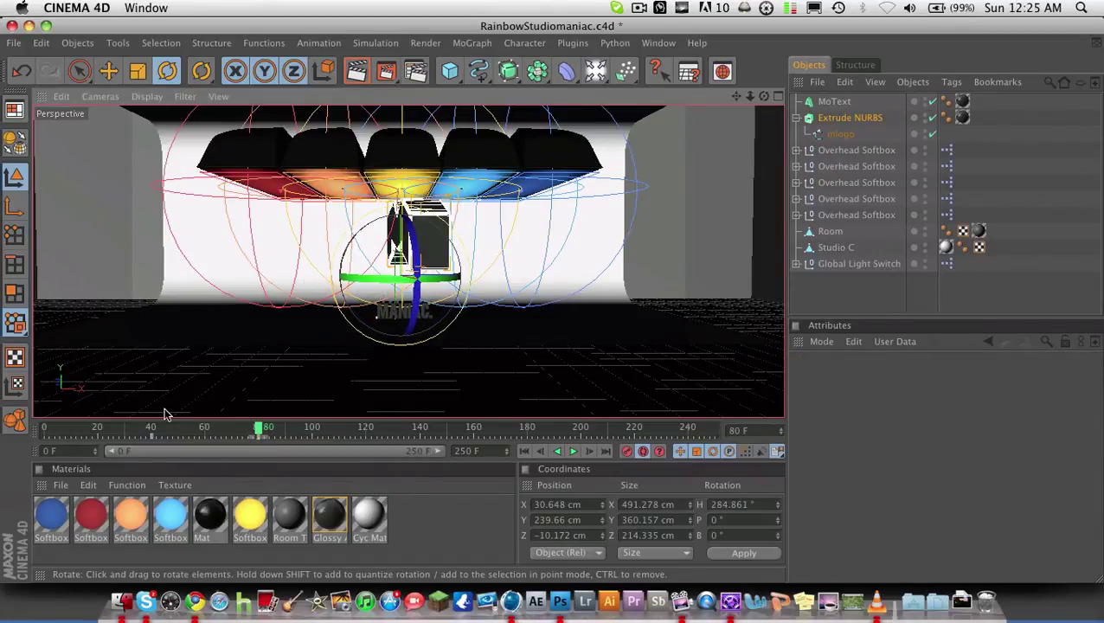
click(126, 430)
click(571, 452)
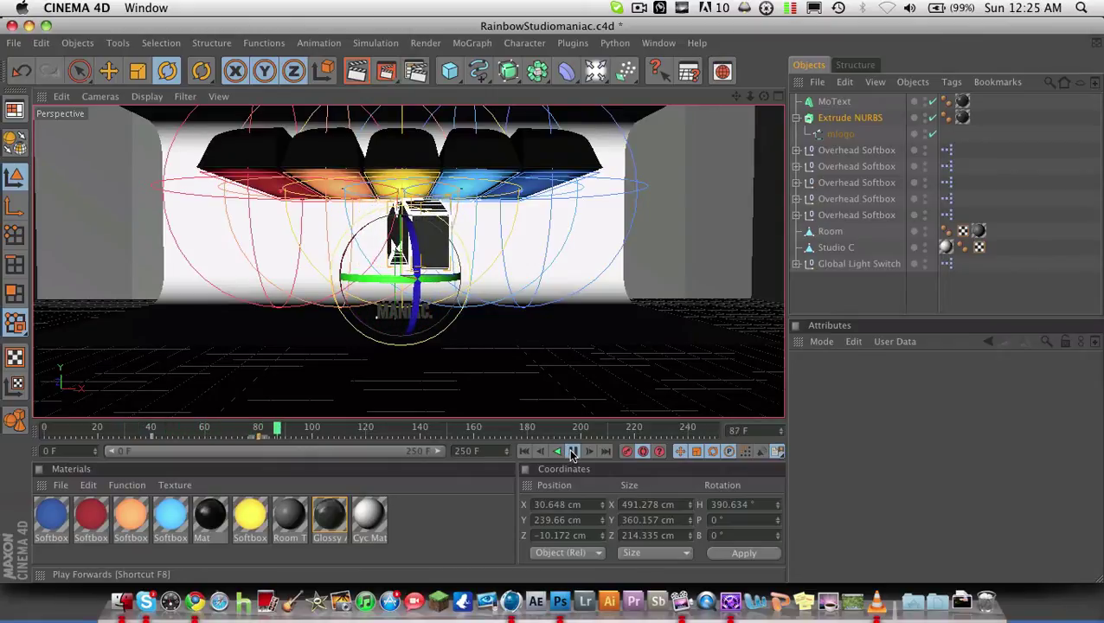
click(571, 452)
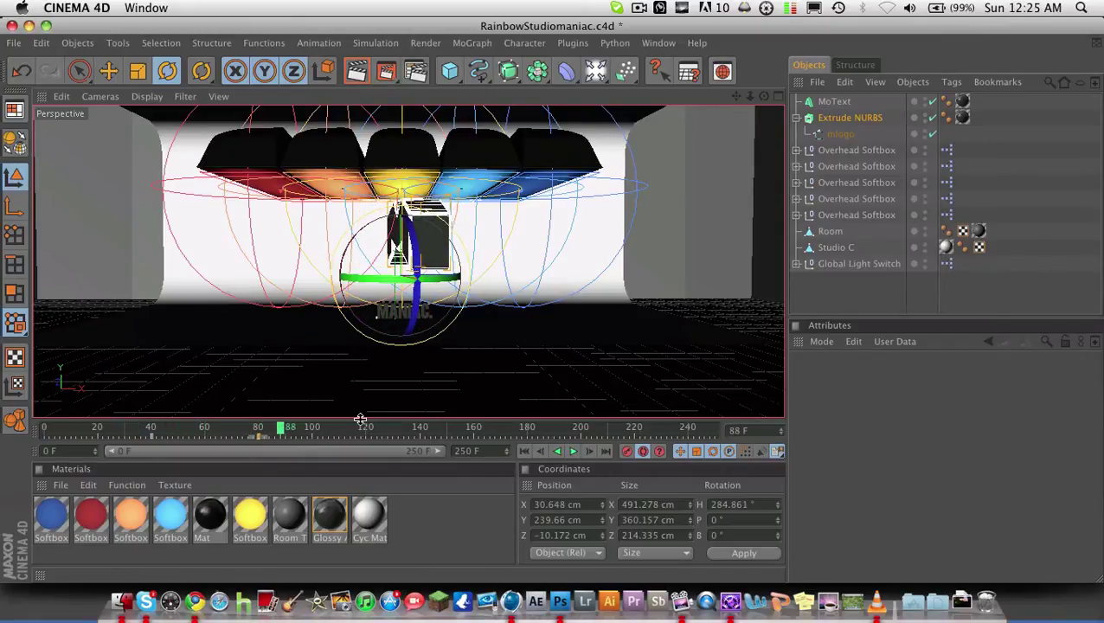
click(45, 430)
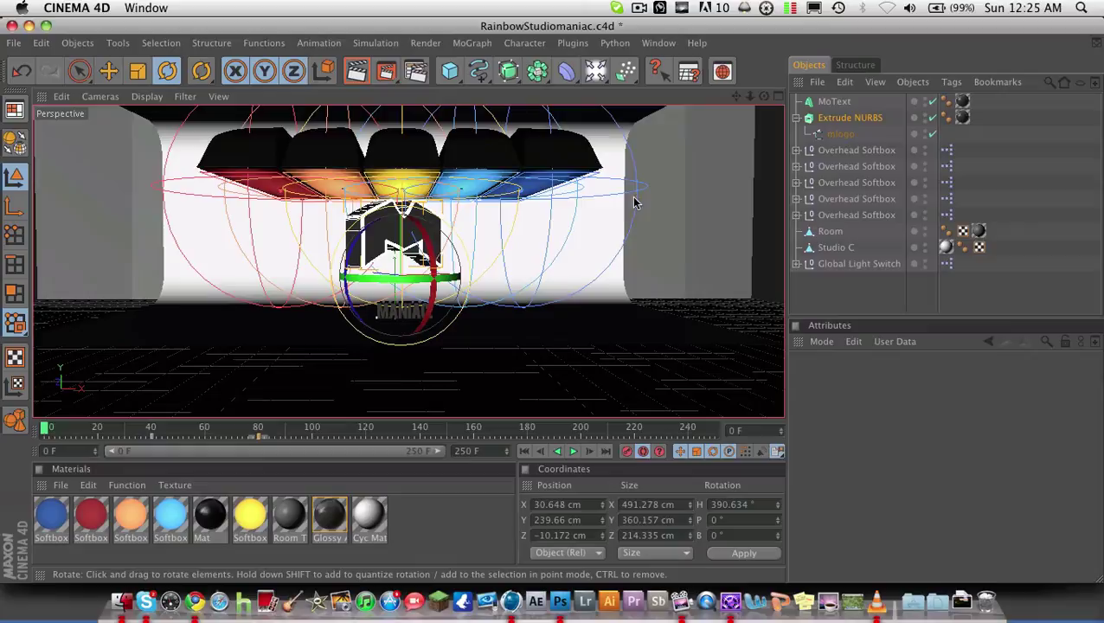
Step: Turn off Automatic Keyframing and add a Camera object from the Light tool flyout
click(644, 451)
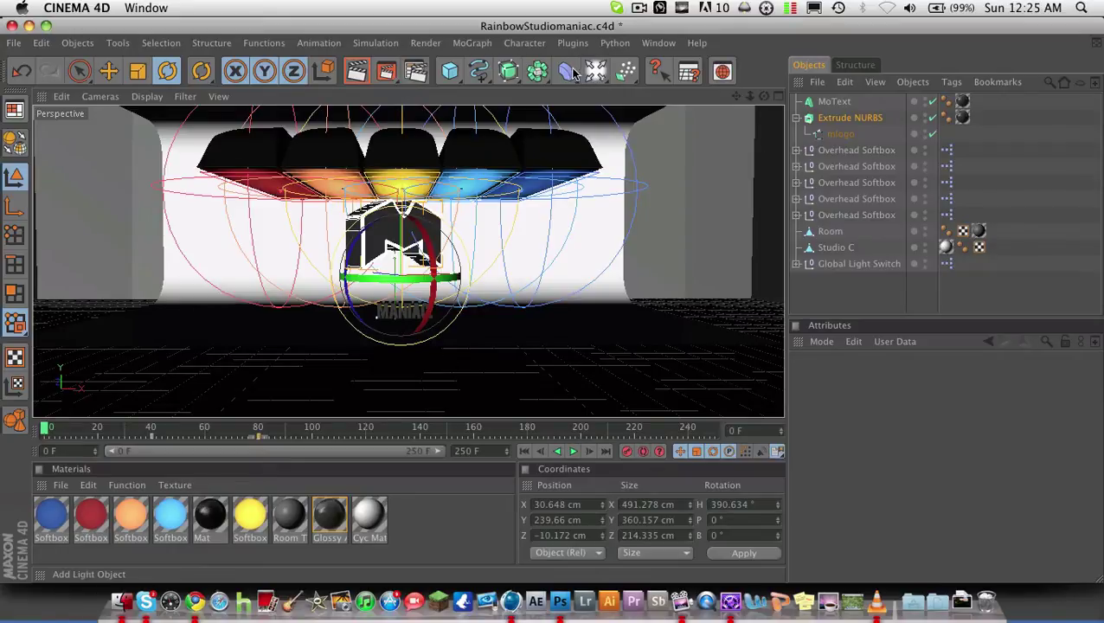
drag(593, 81, 734, 144)
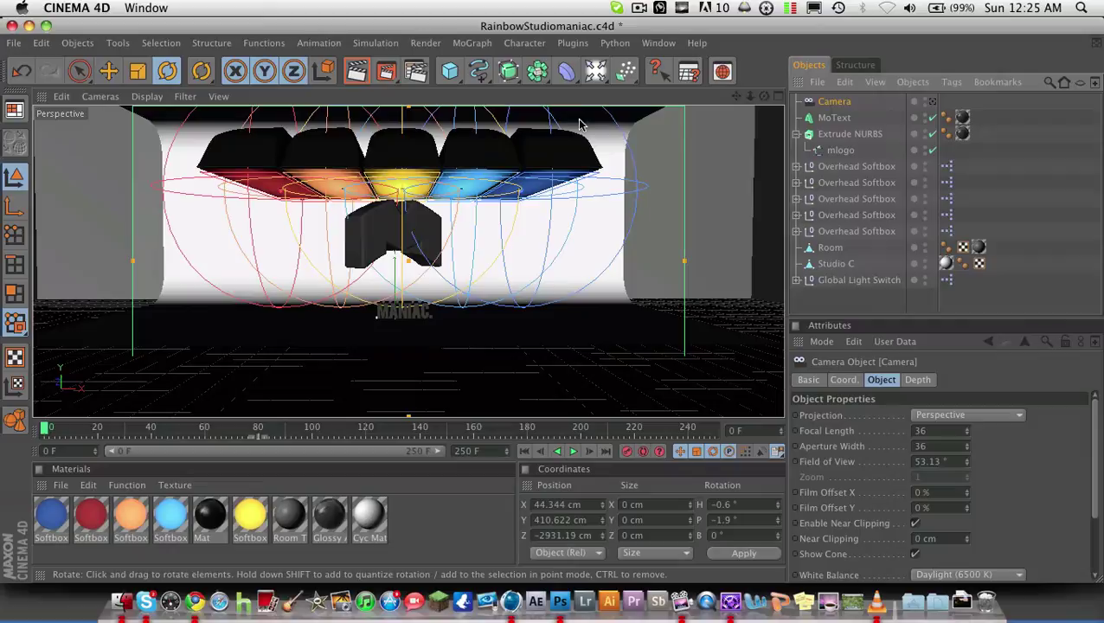
Step: Switch the viewport to the new Camera via Cameras > Scene Cameras > Camera
click(101, 97)
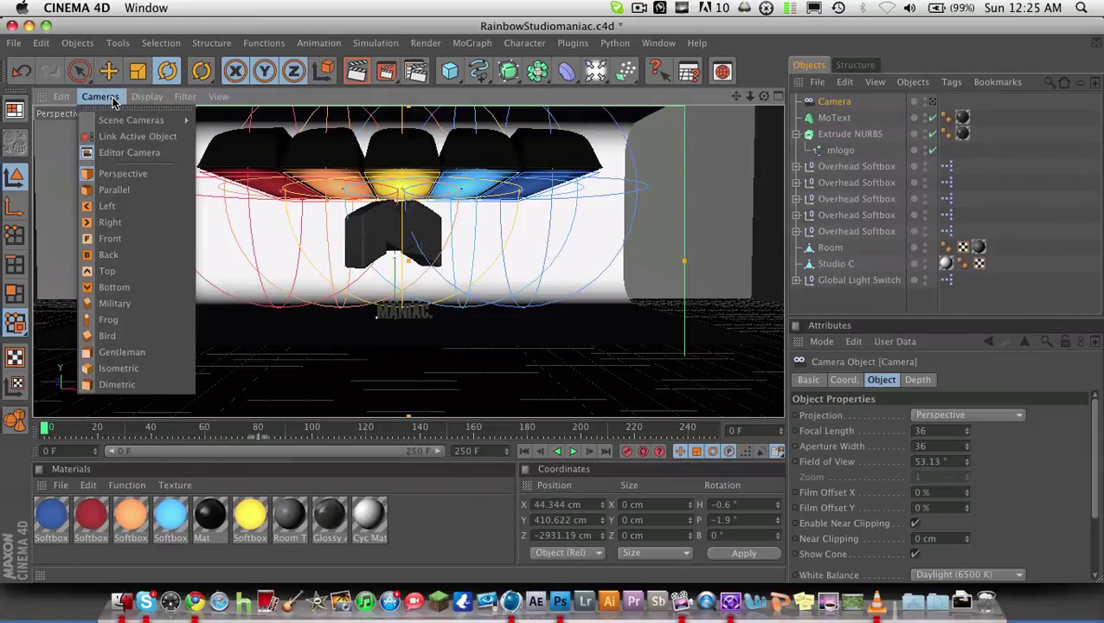
mouse_move(116, 120)
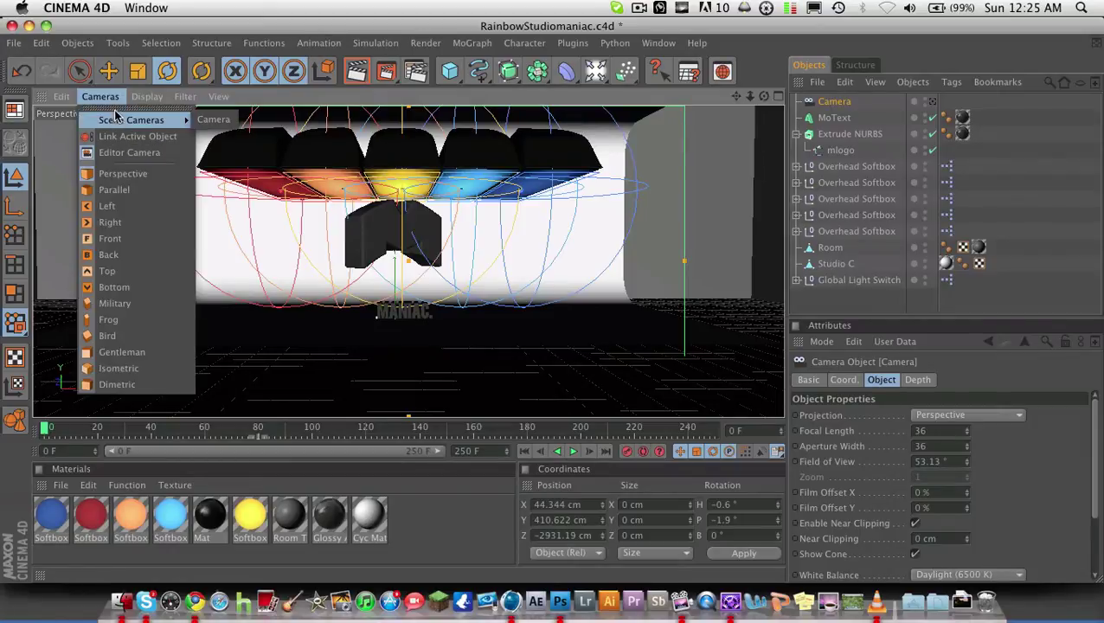
click(109, 103)
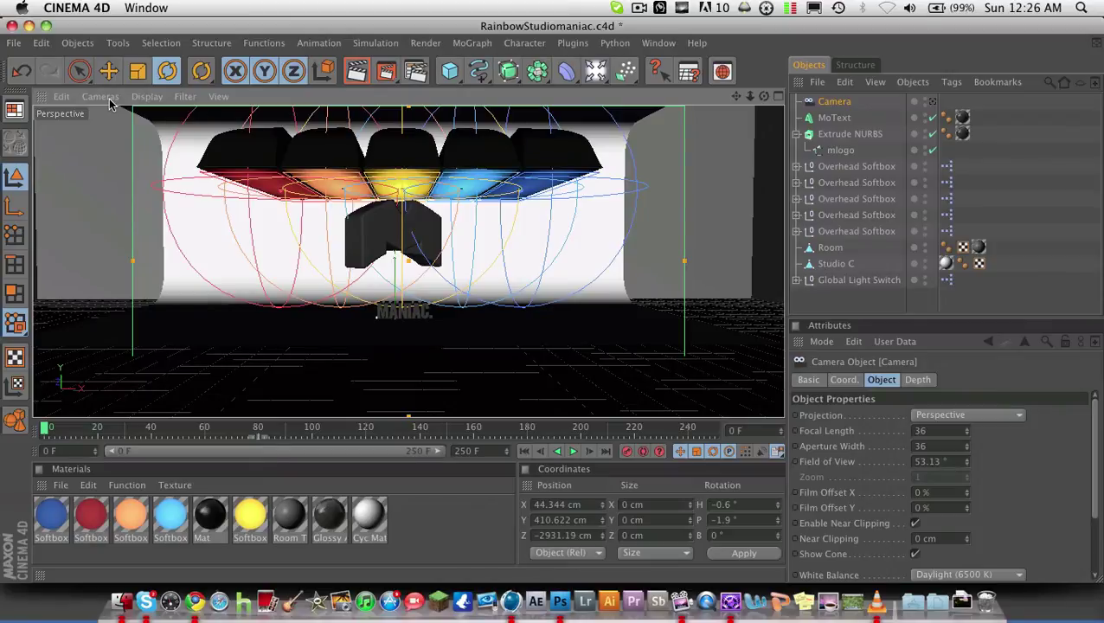
click(101, 102)
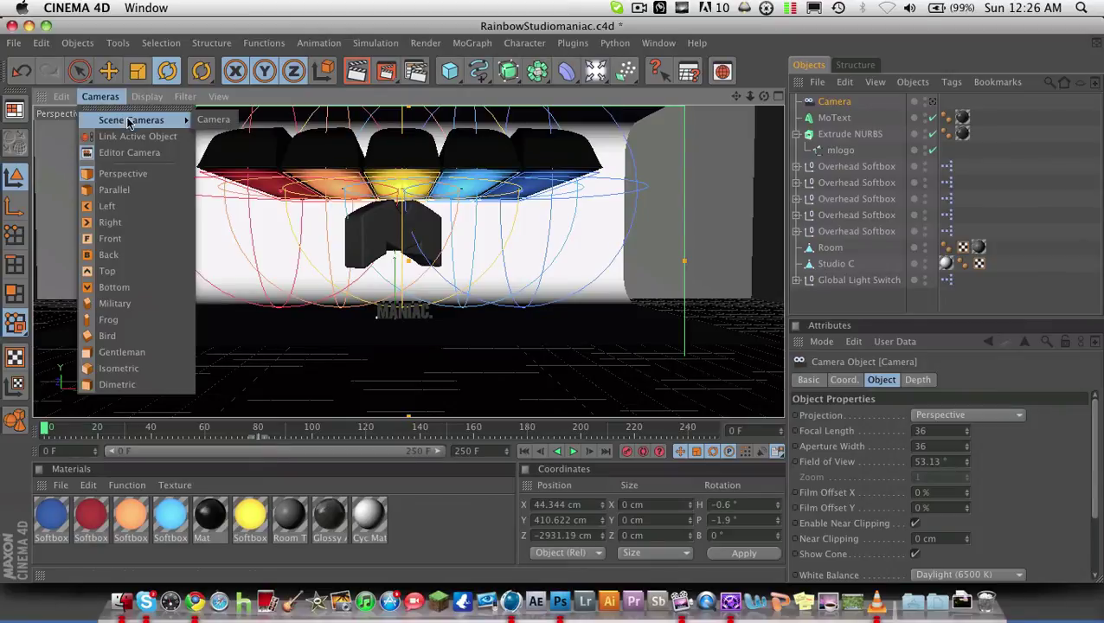
click(214, 120)
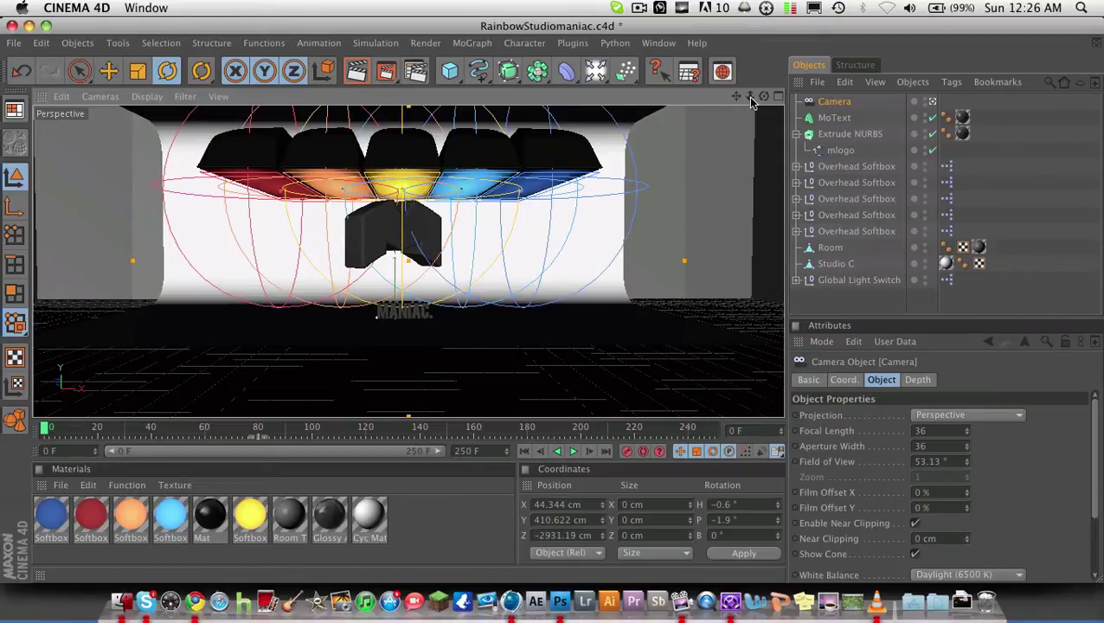
Step: Dolly the camera back to Z -3026.153 cm, level it to H -0.5°/P 1.8°, and go to frame 40
drag(749, 97, 720, 106)
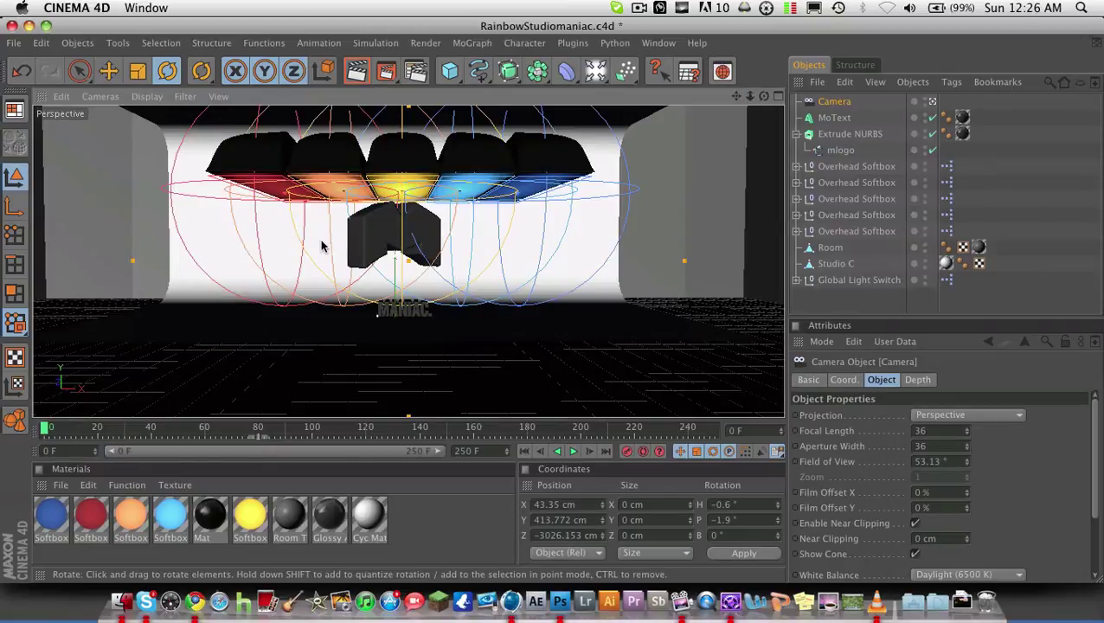
drag(321, 271, 273, 232)
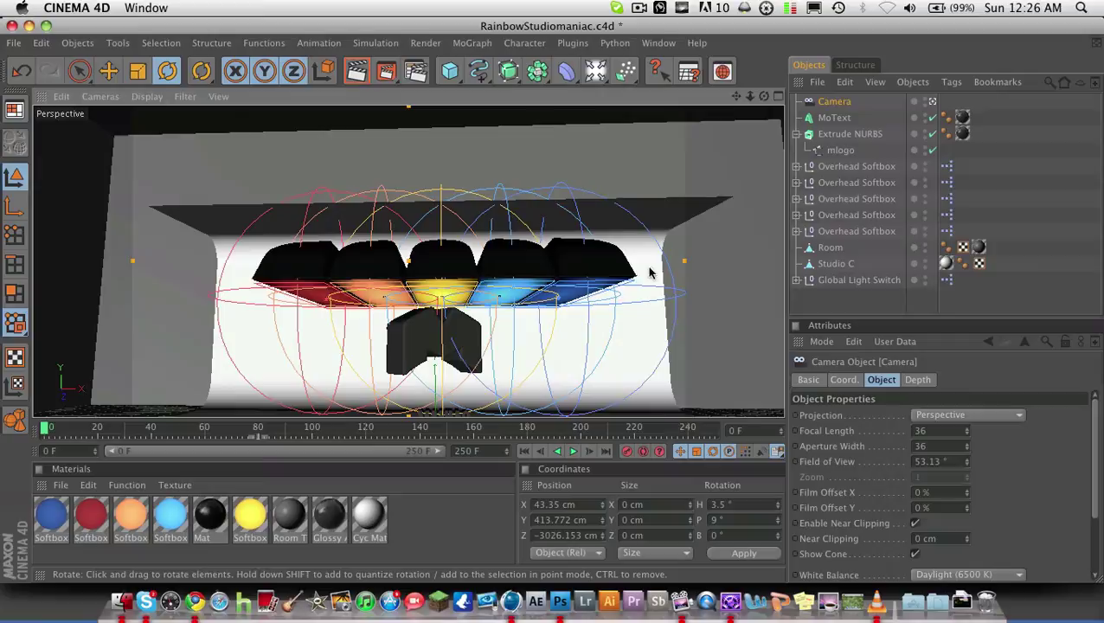
drag(651, 274, 703, 300)
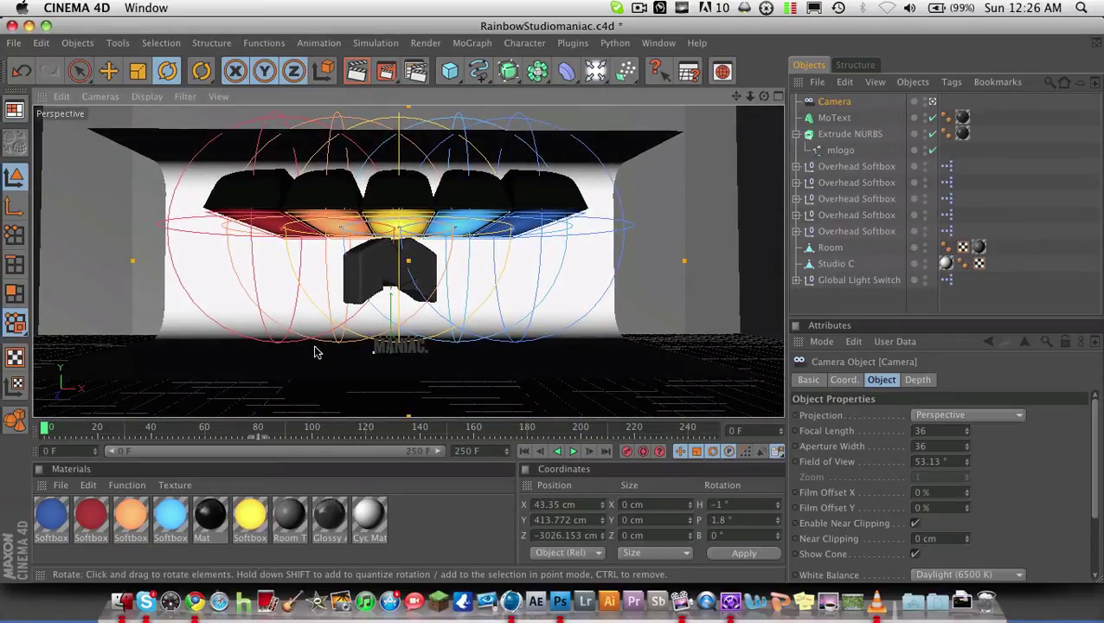
drag(421, 297, 430, 298)
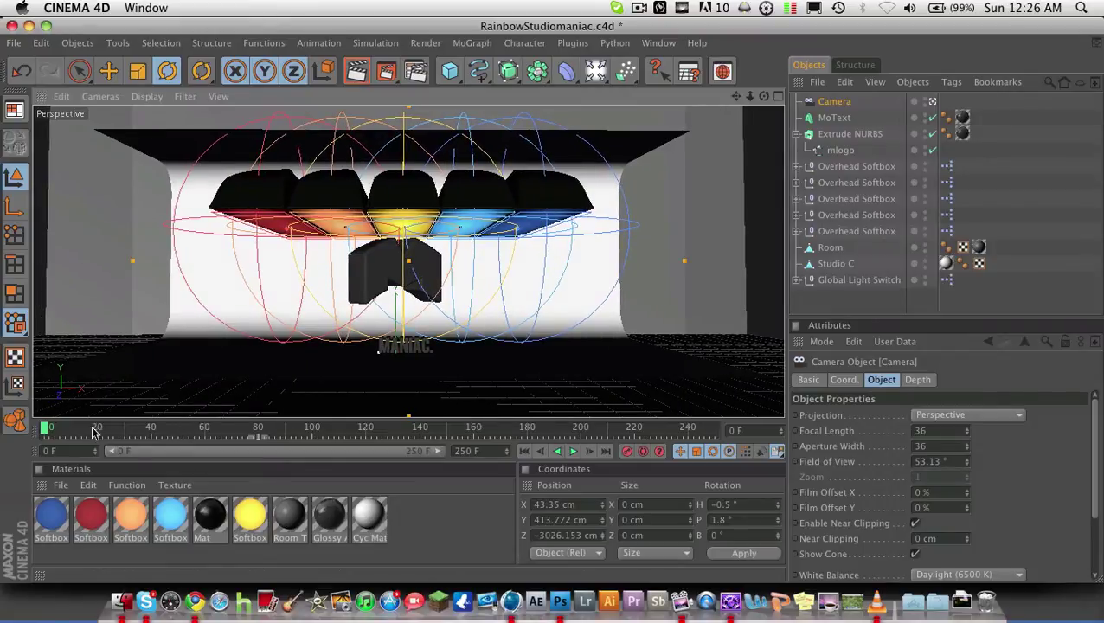
drag(47, 430, 149, 445)
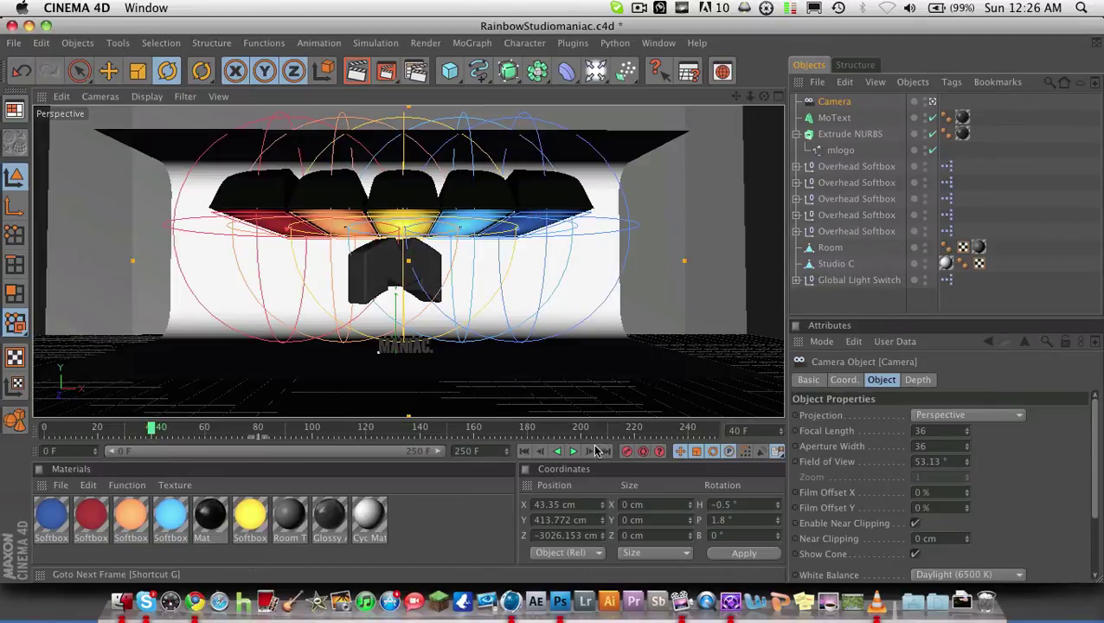
Step: Key the wide camera view at frame 40, then push the camera in close at frame 0
click(641, 452)
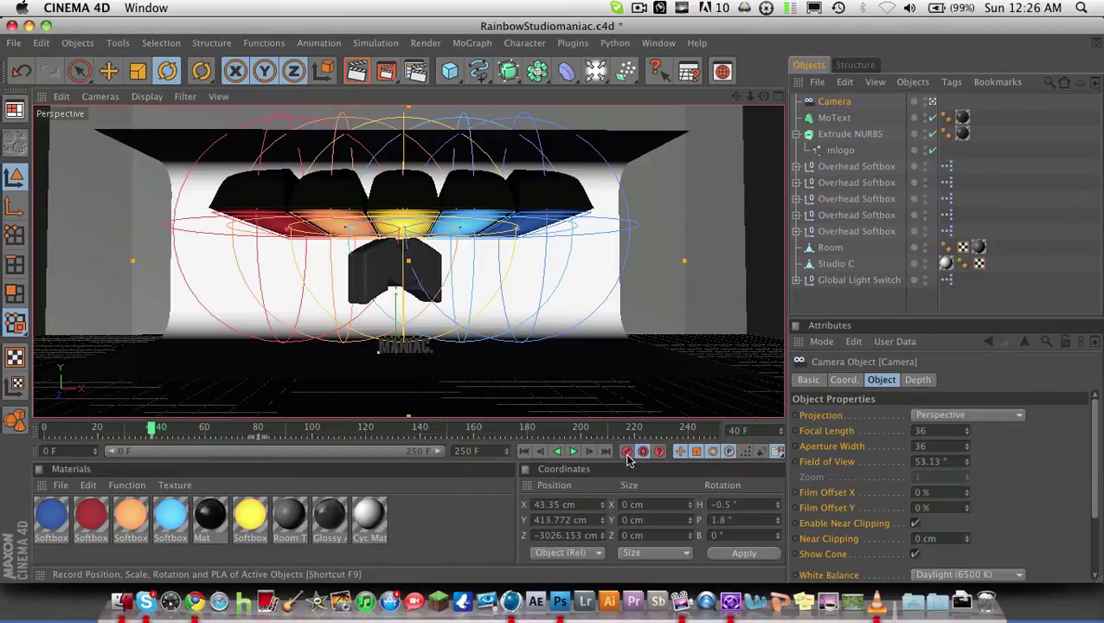
drag(151, 433, 45, 432)
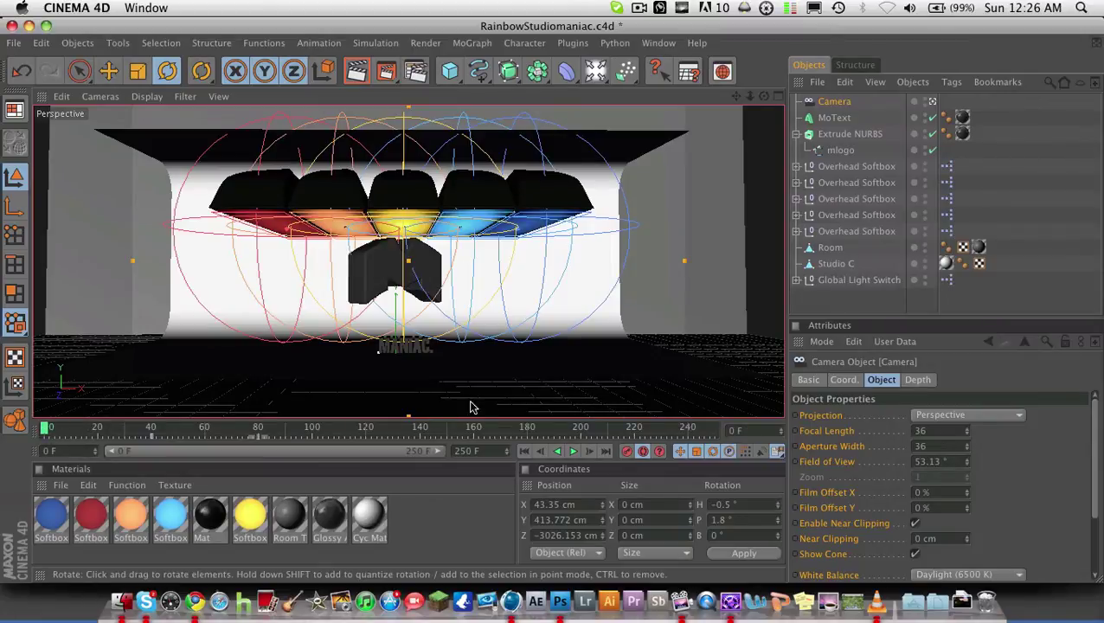
drag(749, 96, 829, 102)
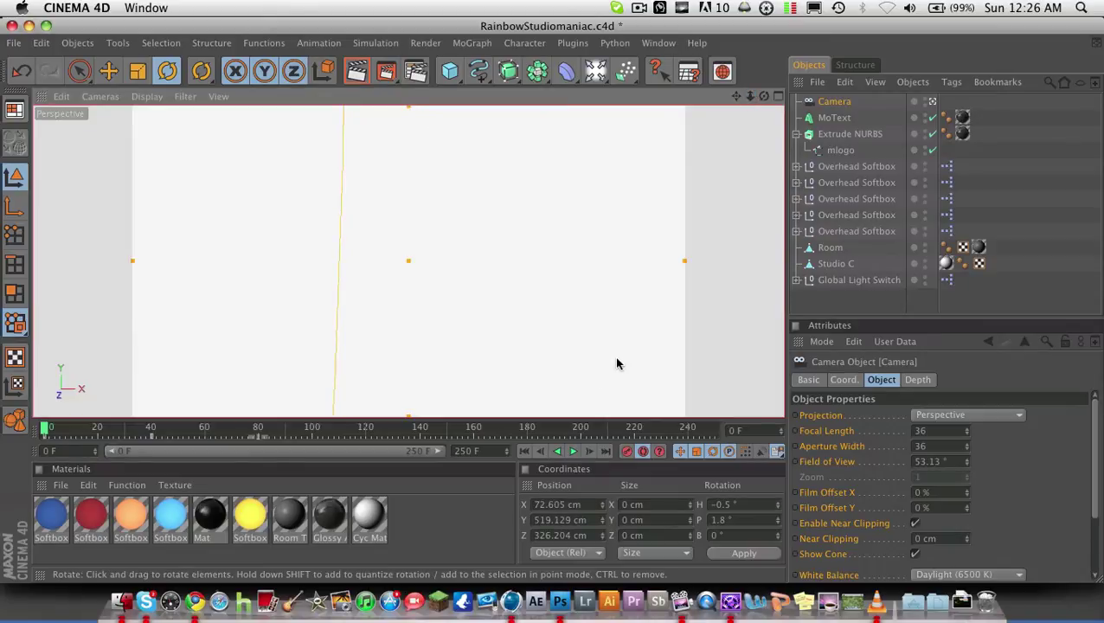
Step: Play and scrub the camera's fly-out from the white close-up to the wide studio view
click(572, 452)
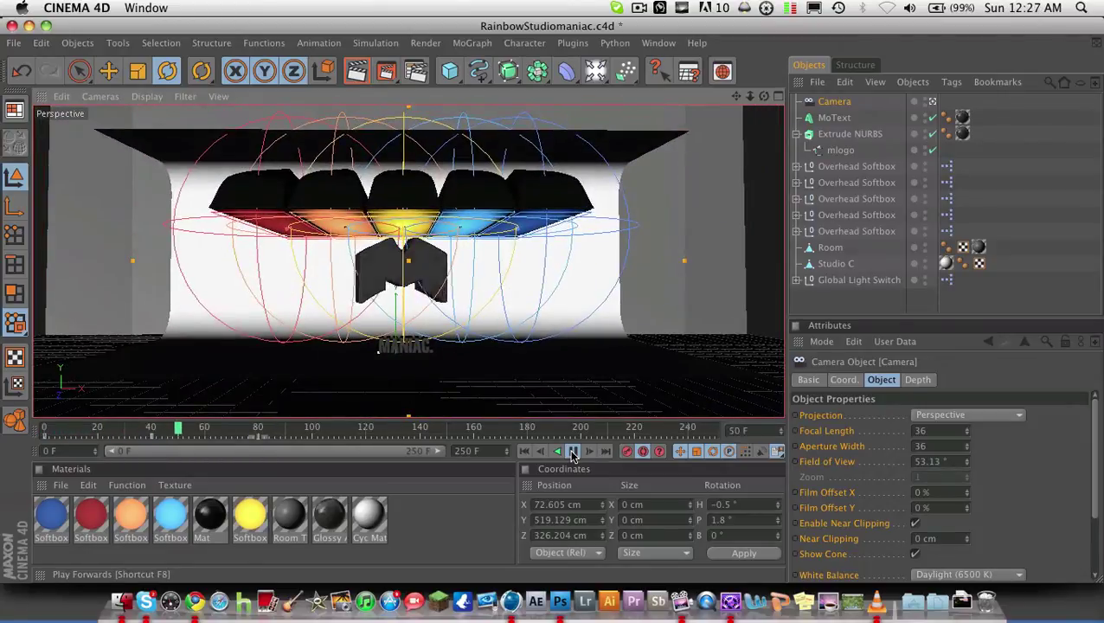
click(572, 452)
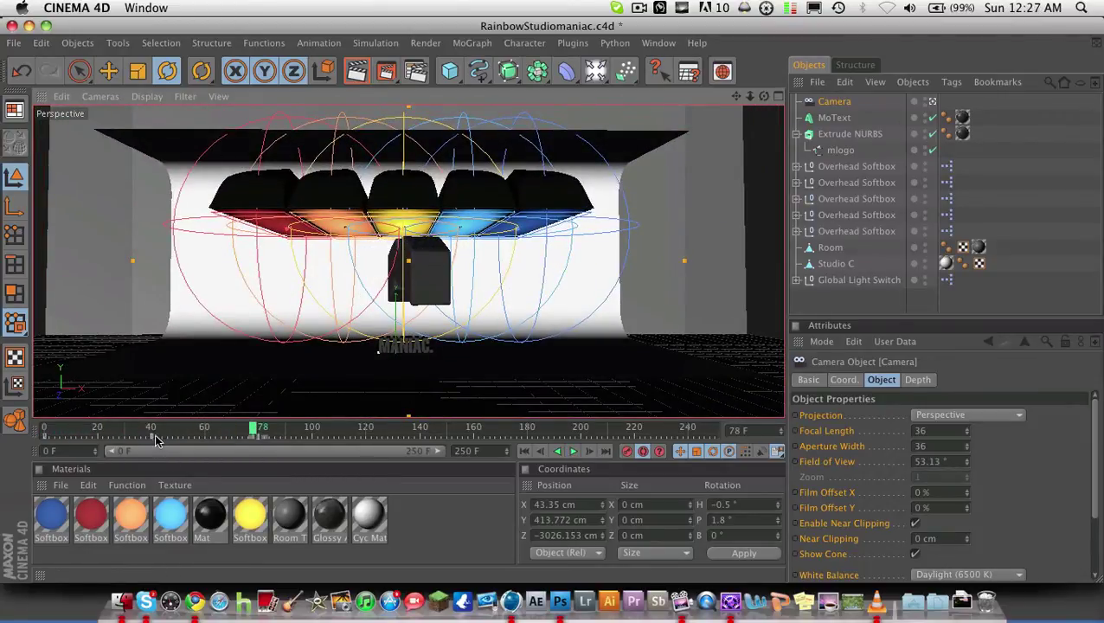
mouse_move(151, 430)
mouse_down()
mouse_move(48, 430)
mouse_move(256, 439)
mouse_move(35, 446)
mouse_move(190, 441)
mouse_move(153, 441)
mouse_up()
Step: Shrink the Extrude NURBS logo with the Scale tool at frame 66
click(824, 136)
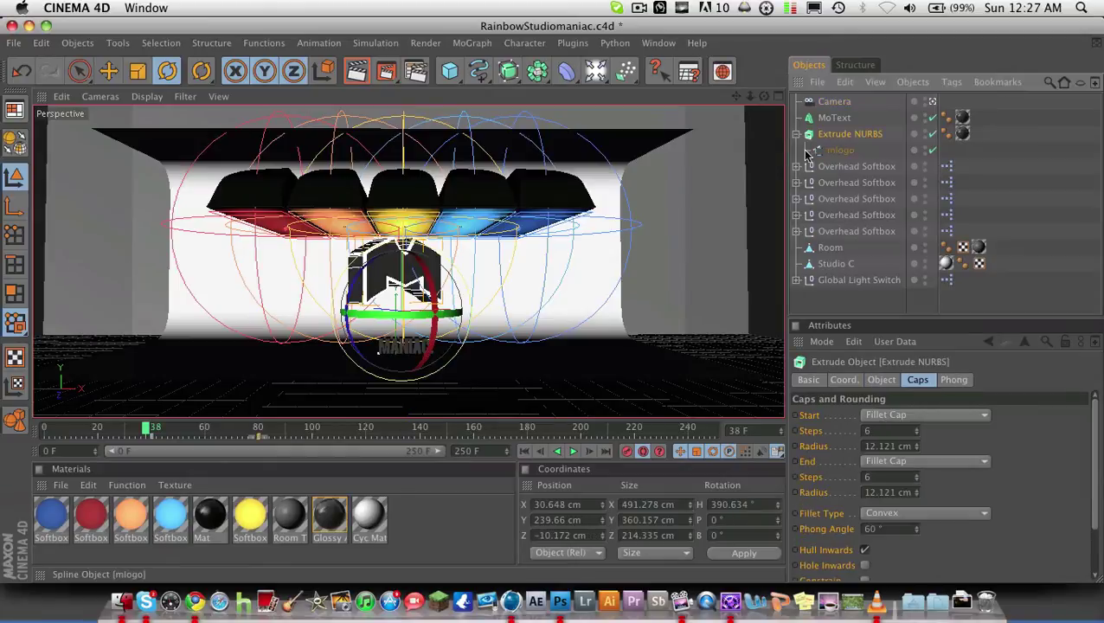
drag(151, 437, 226, 437)
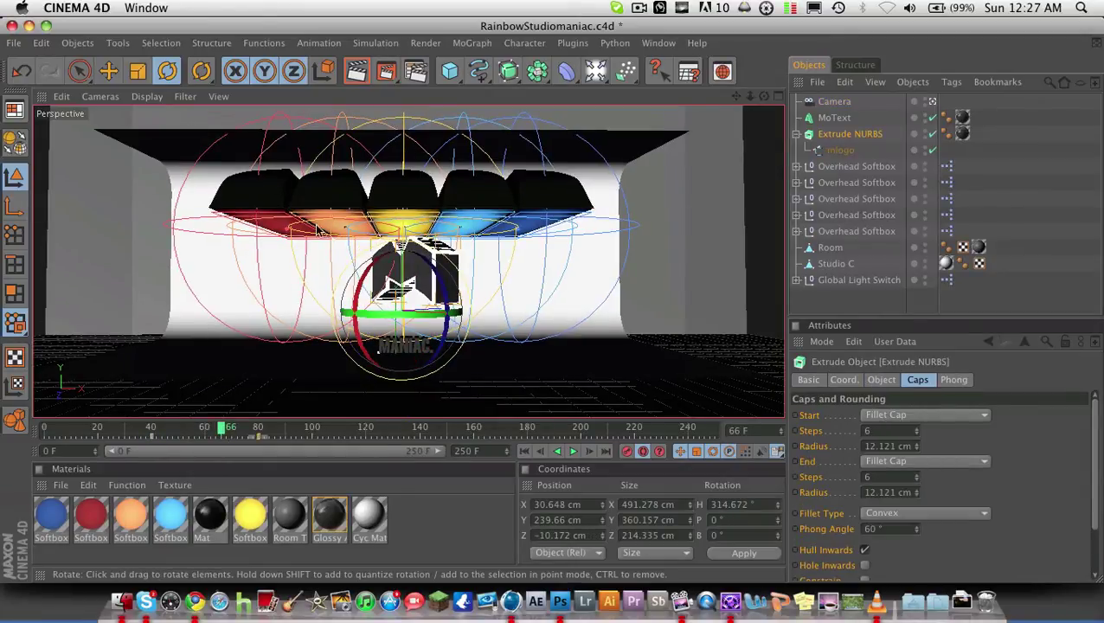
click(138, 71)
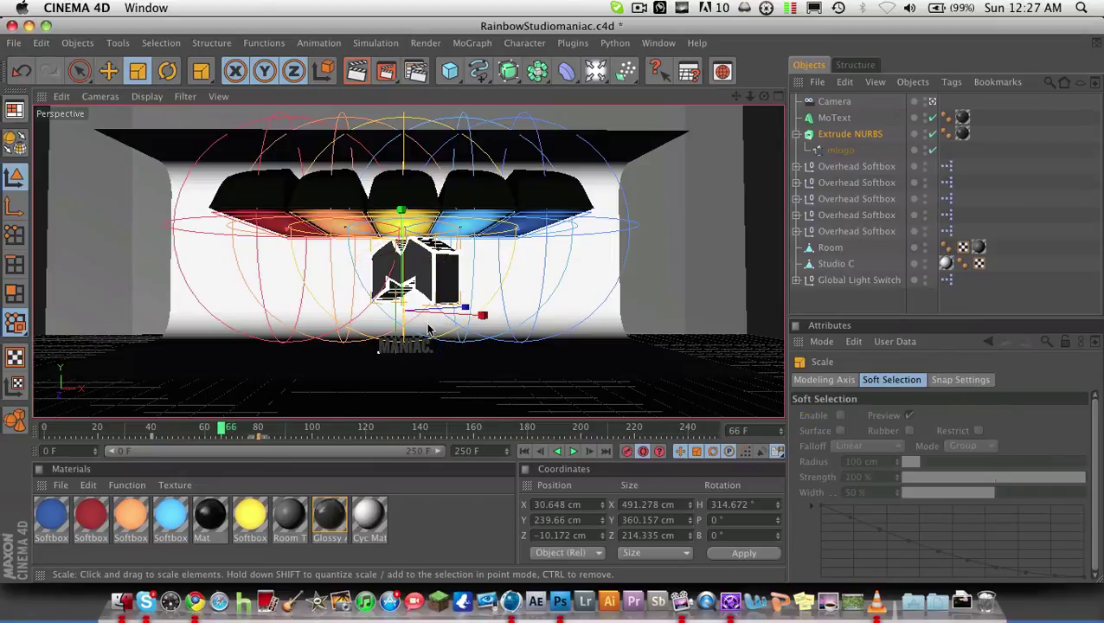
drag(402, 316, 391, 322)
mouse_move(216, 431)
mouse_down()
mouse_move(164, 430)
mouse_move(217, 430)
mouse_move(223, 441)
mouse_up()
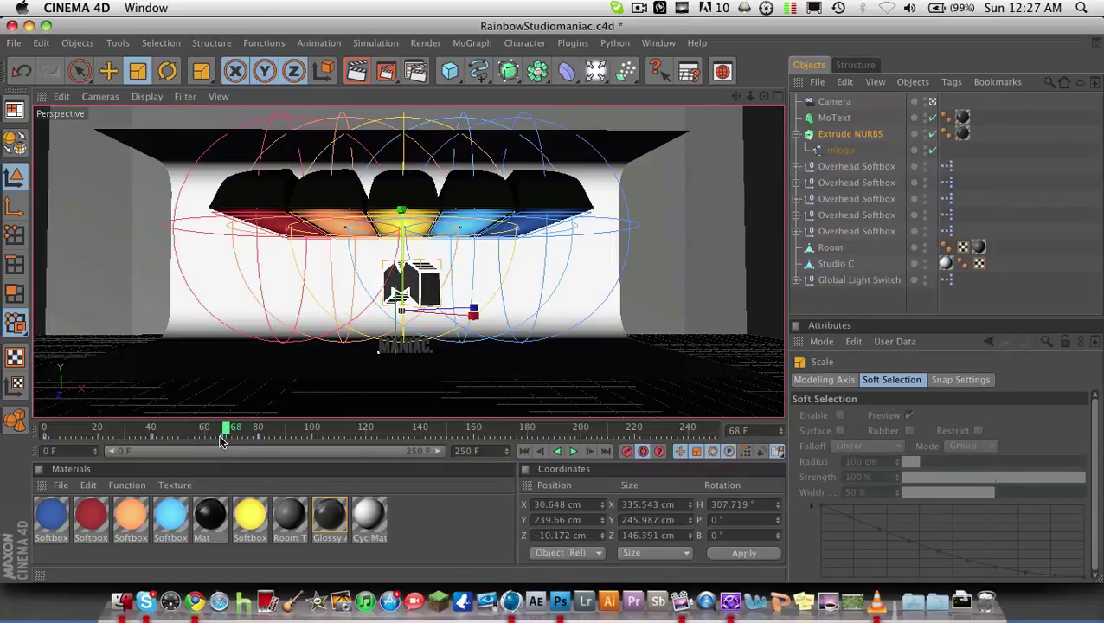
Step: Delete the logo's keyframe at frame 66 and review the animation around frame 54
click(222, 440)
key(Delete)
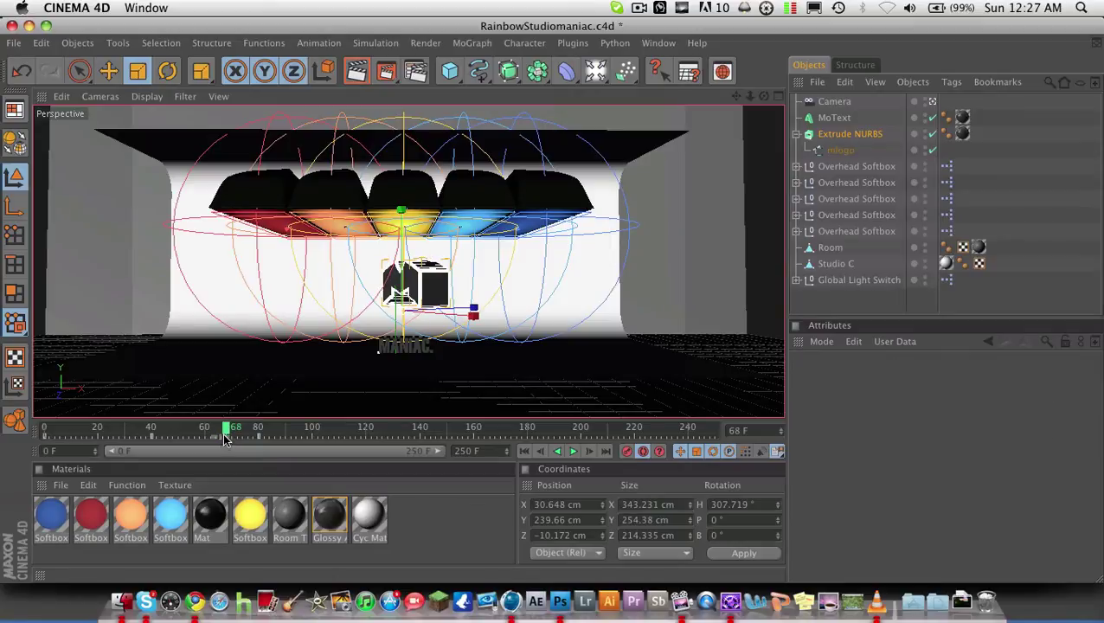
drag(225, 432, 189, 436)
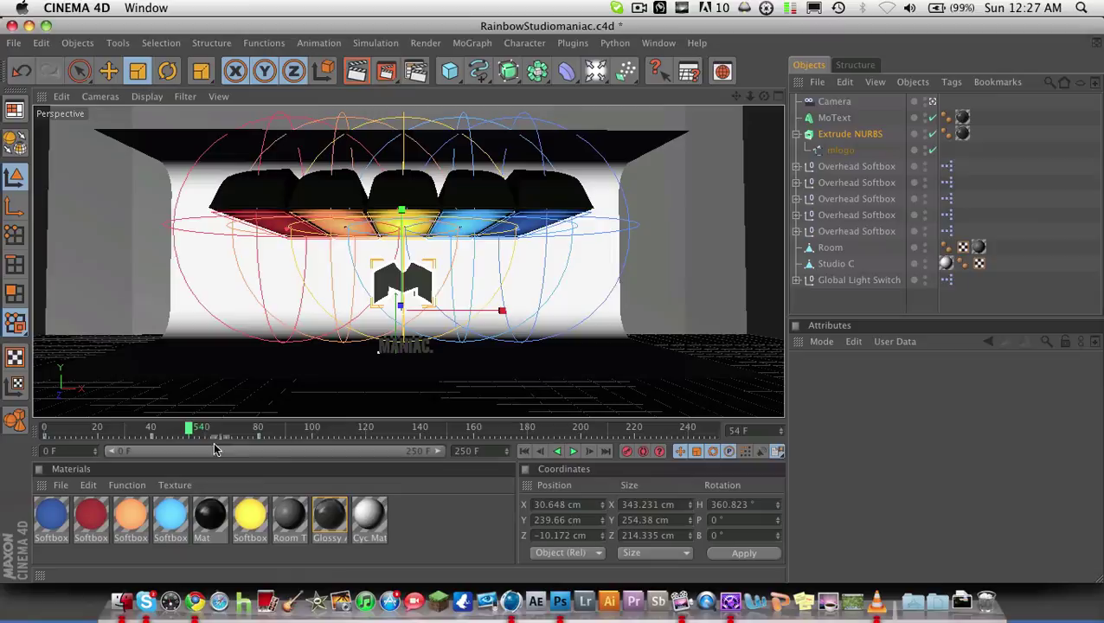
Step: At frame 80, turn the M logo to a 300.714° heading, then play back from frame 38
mouse_move(189, 436)
mouse_down()
mouse_move(160, 436)
mouse_move(313, 449)
mouse_move(197, 452)
mouse_move(286, 463)
mouse_move(206, 461)
mouse_move(207, 431)
mouse_up()
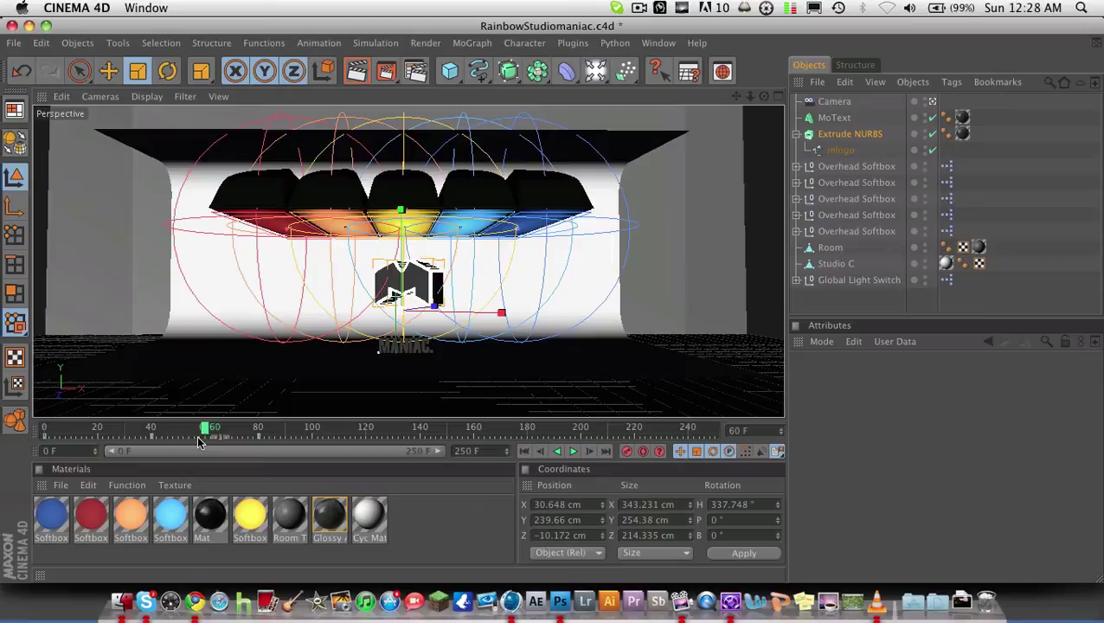
drag(204, 437, 258, 435)
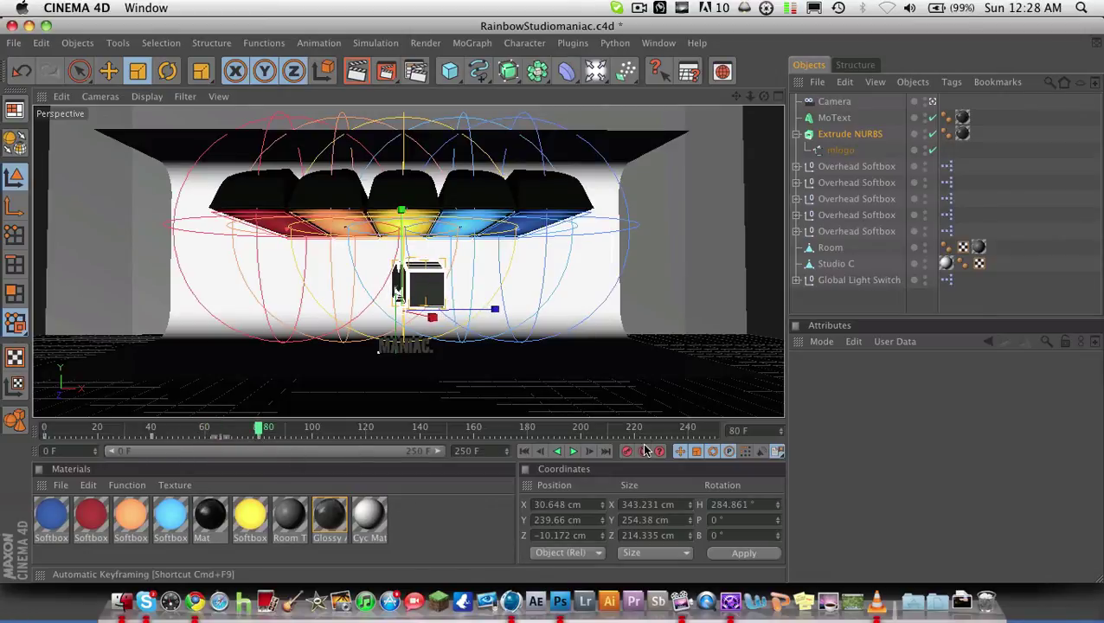
click(167, 71)
drag(403, 308, 346, 329)
click(148, 432)
click(573, 452)
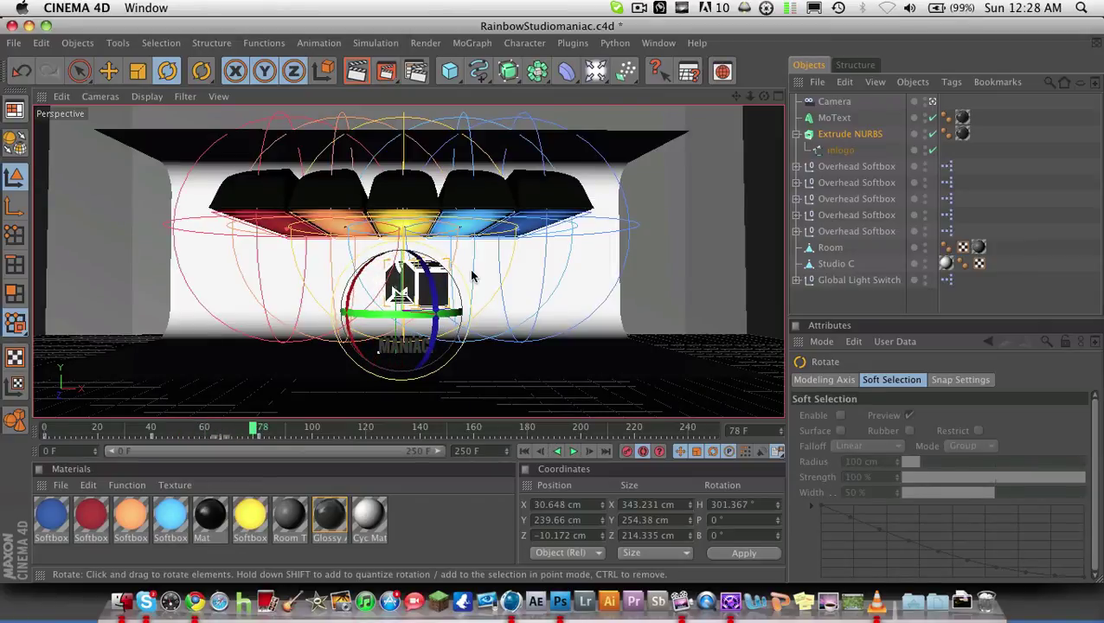
click(641, 454)
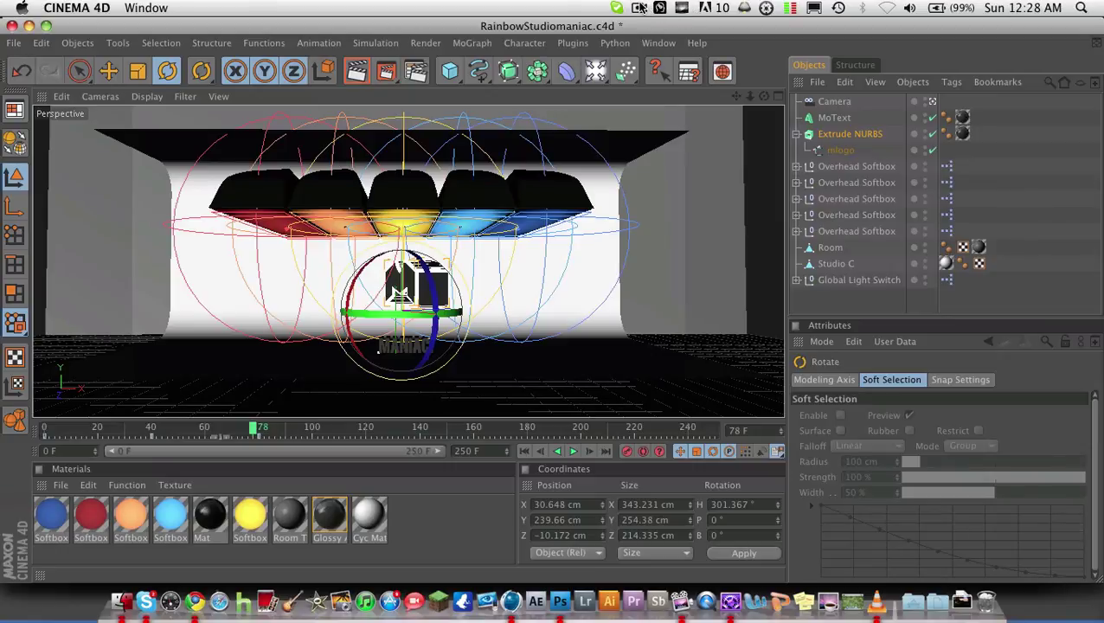
click(639, 7)
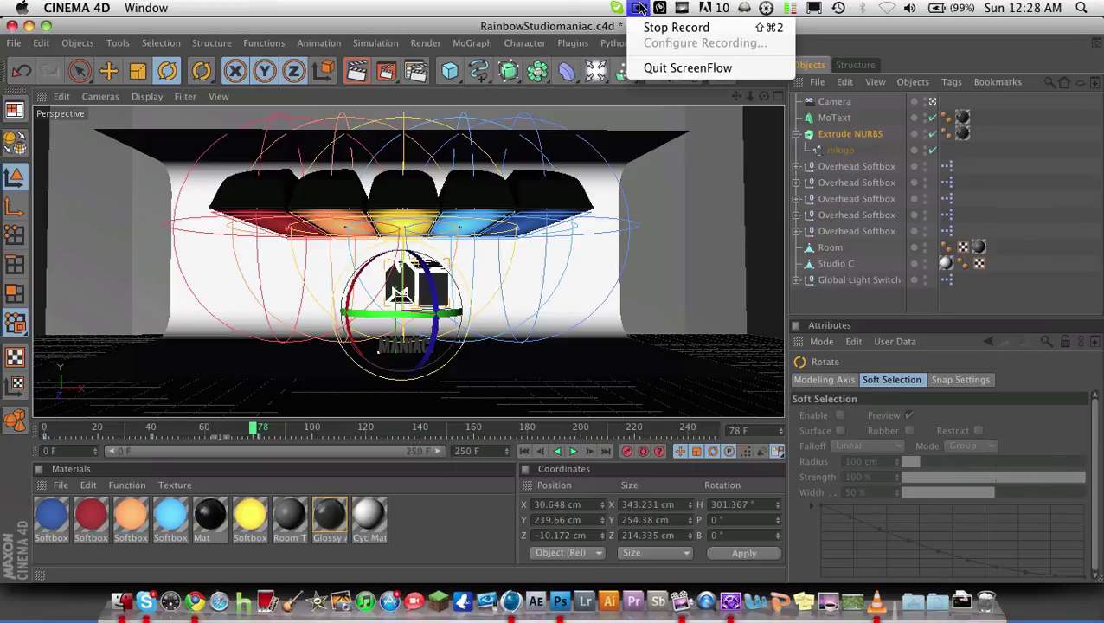